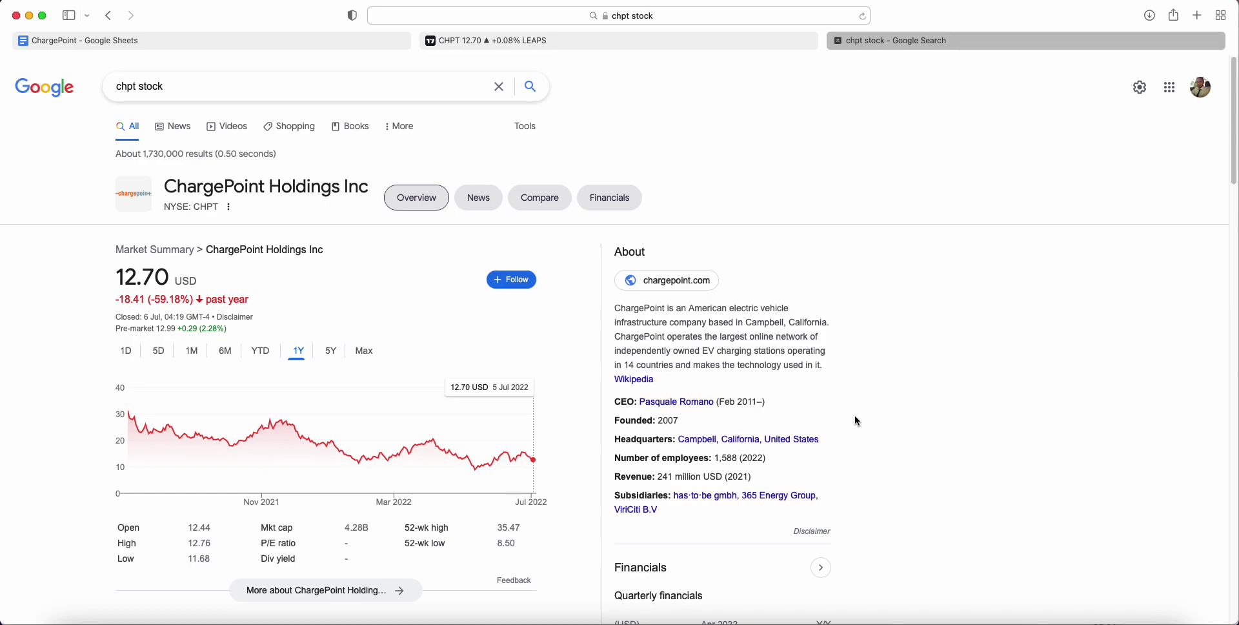
Step: Examine ChargePoint's company description and one-year price change on Google, checking them against the CHPT row in the ChargePoint spreadsheet
{"action": "left_click_drag", "start_coordinate": [651, 307], "coordinate": [718, 322]}
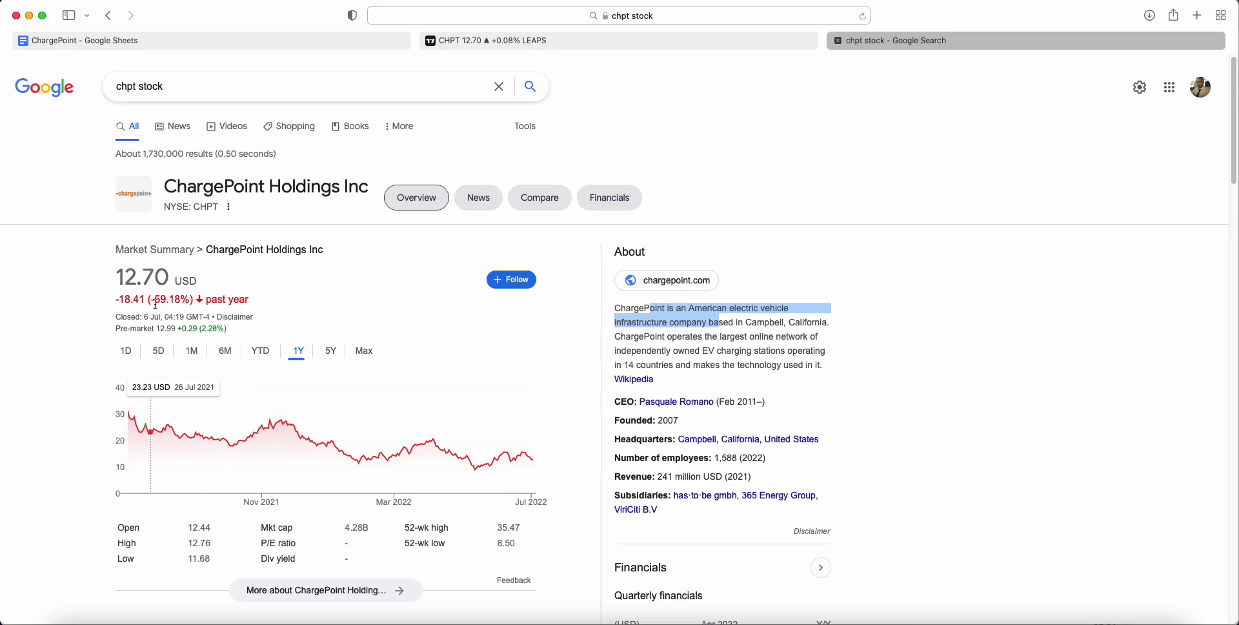
{"action": "left_click_drag", "start_coordinate": [152, 299], "coordinate": [194, 300]}
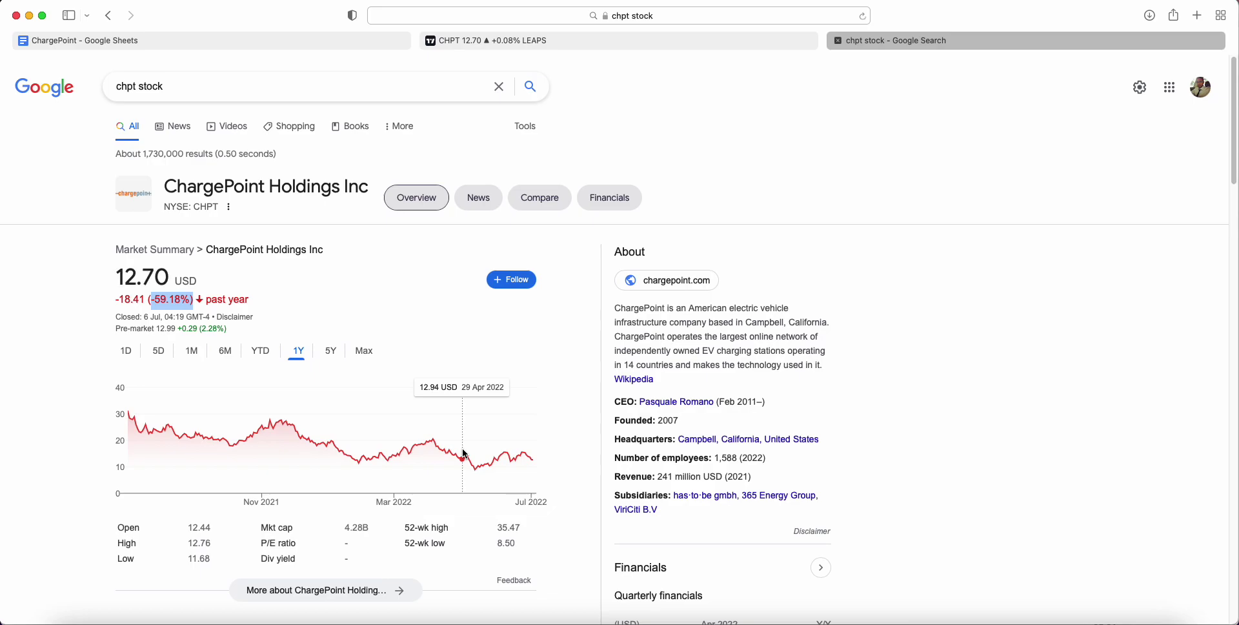
{"action": "left_click", "coordinate": [351, 38]}
{"action": "left_click_drag", "start_coordinate": [107, 180], "coordinate": [1064, 181]}
{"action": "left_click", "coordinate": [801, 315]}
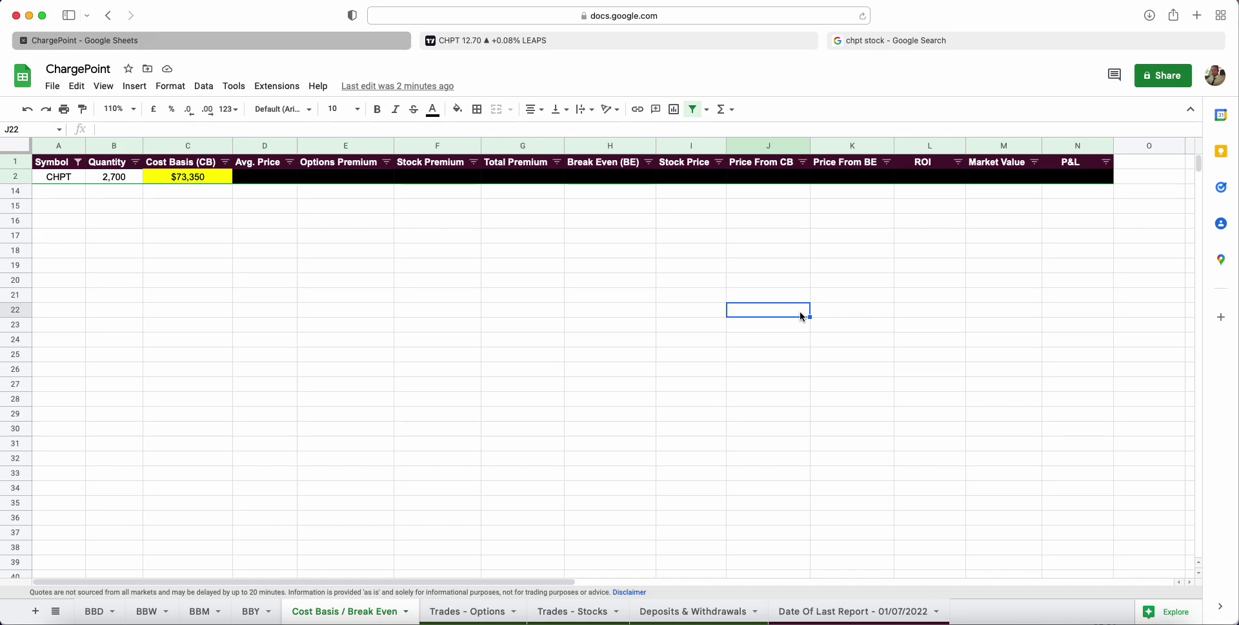
{"action": "left_click", "coordinate": [932, 42]}
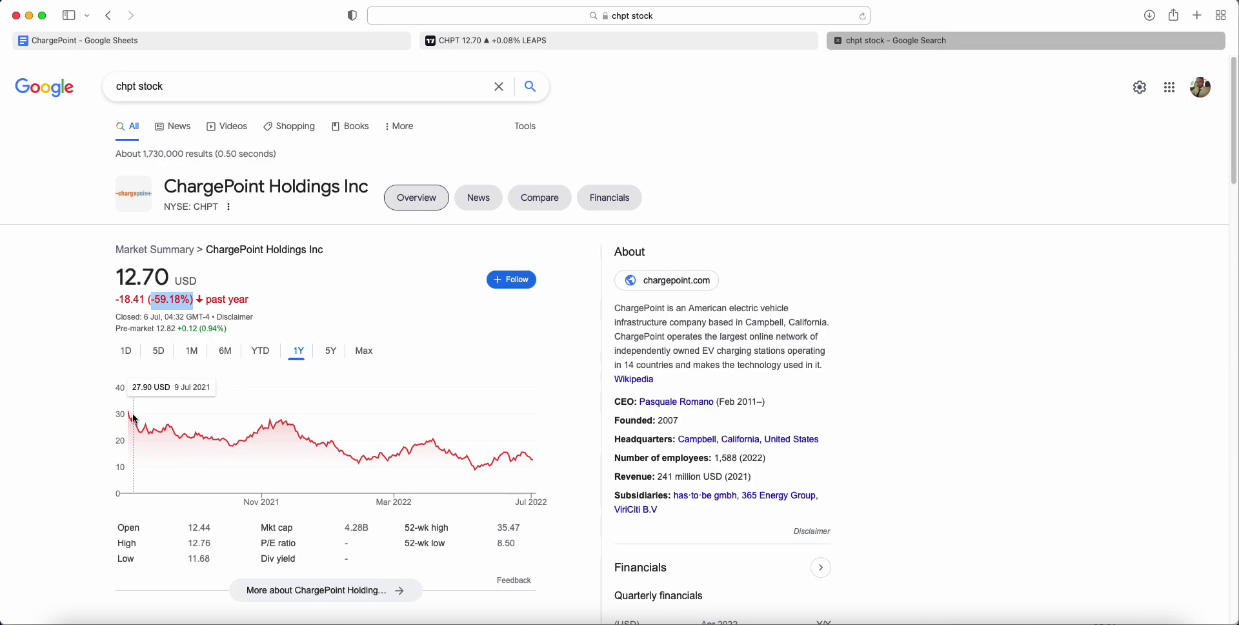
Step: Inspect the CHPT quantity and cost basis cells in the ChargePoint spreadsheet, referring to the one-year stock chart on Google
{"action": "left_click", "coordinate": [281, 42]}
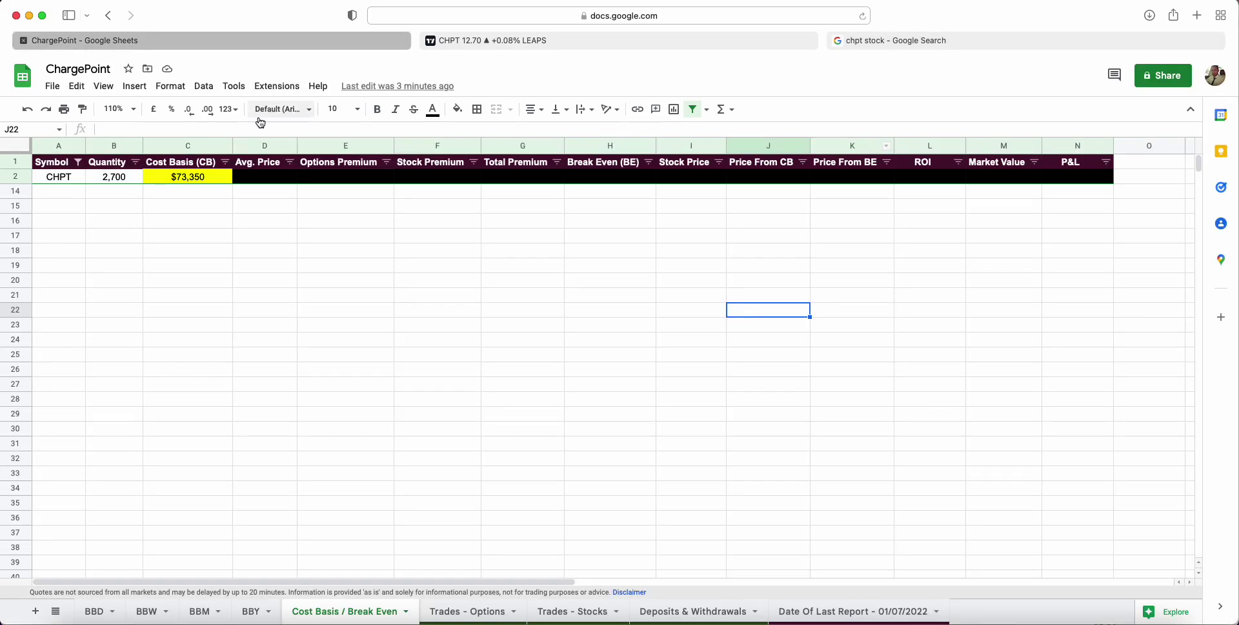
{"action": "left_click", "coordinate": [196, 177]}
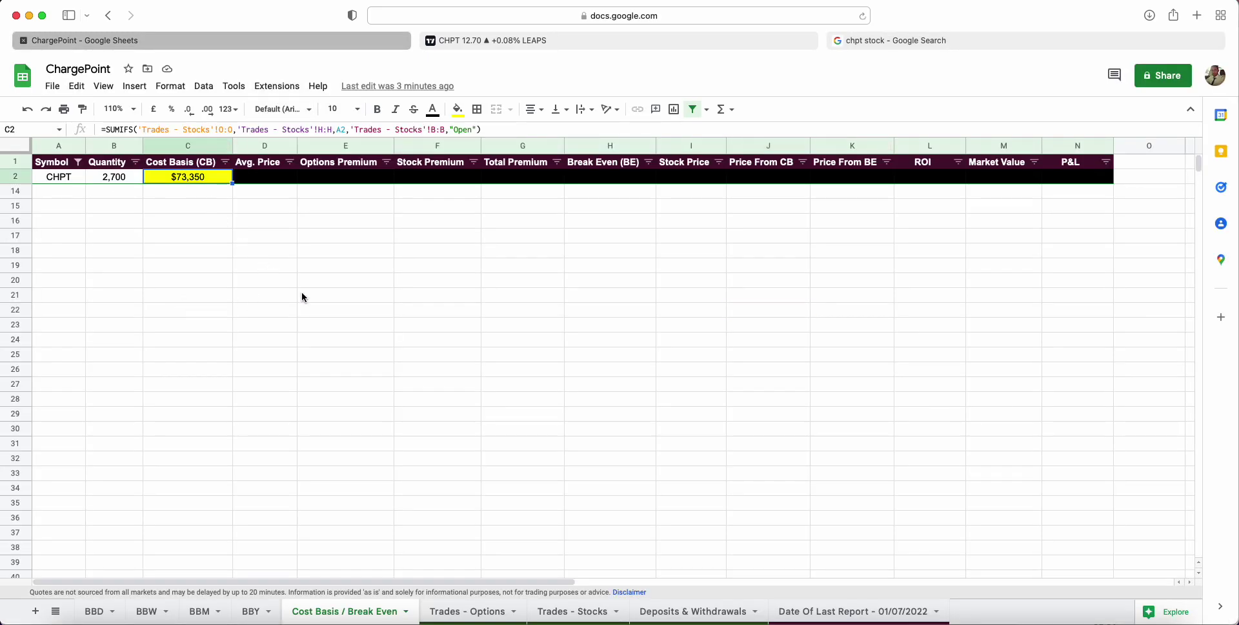
{"action": "left_click", "coordinate": [859, 41]}
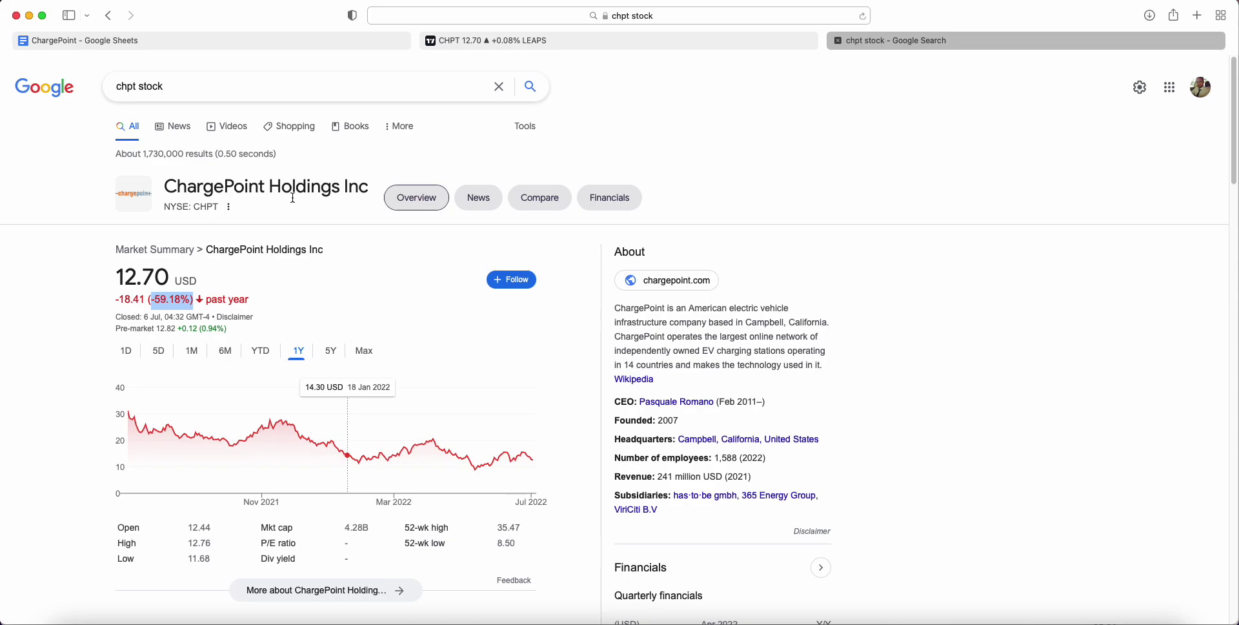
{"action": "left_click", "coordinate": [271, 42]}
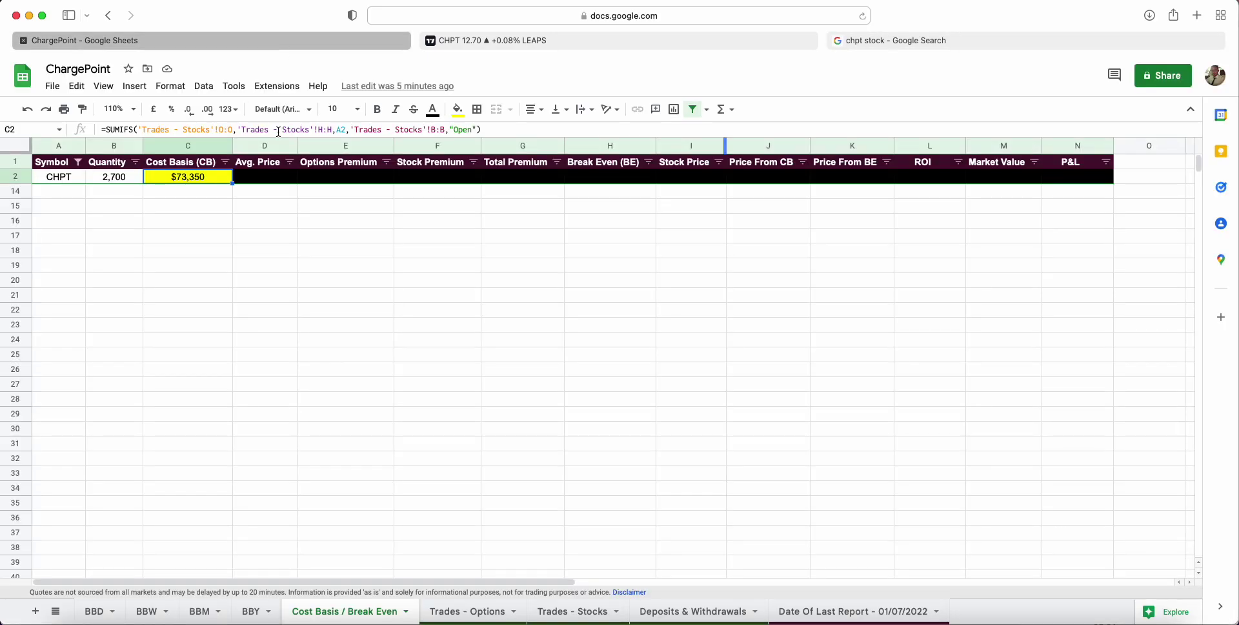
{"action": "left_click", "coordinate": [261, 228]}
{"action": "left_click", "coordinate": [115, 182]}
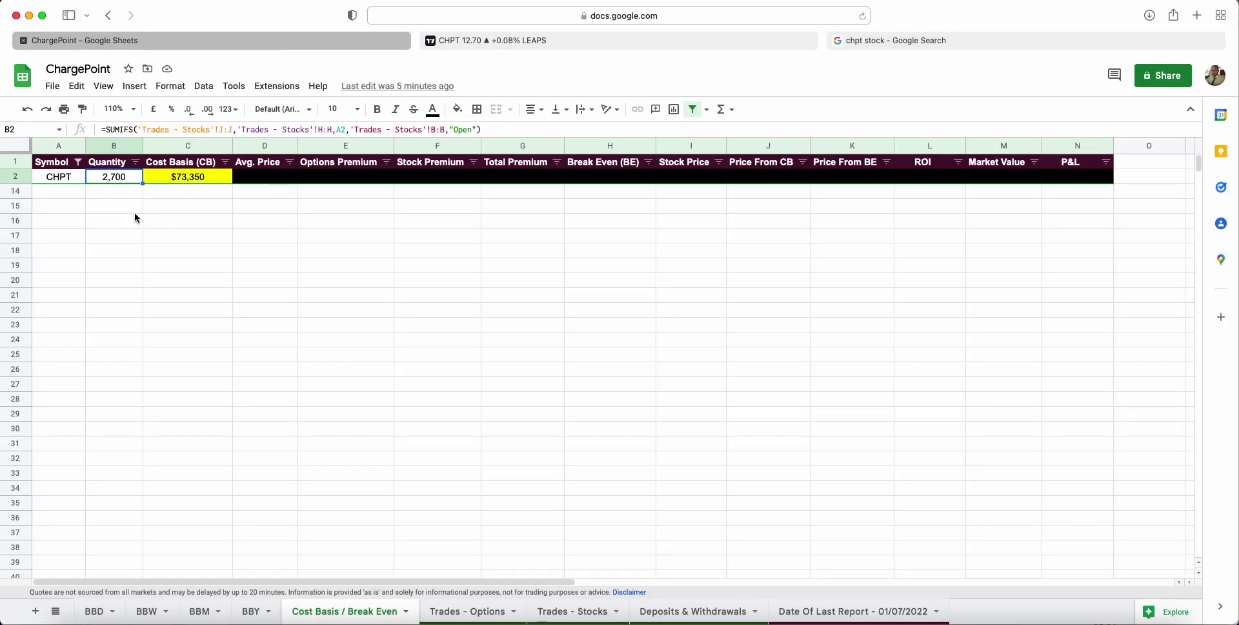
{"action": "left_click", "coordinate": [185, 181]}
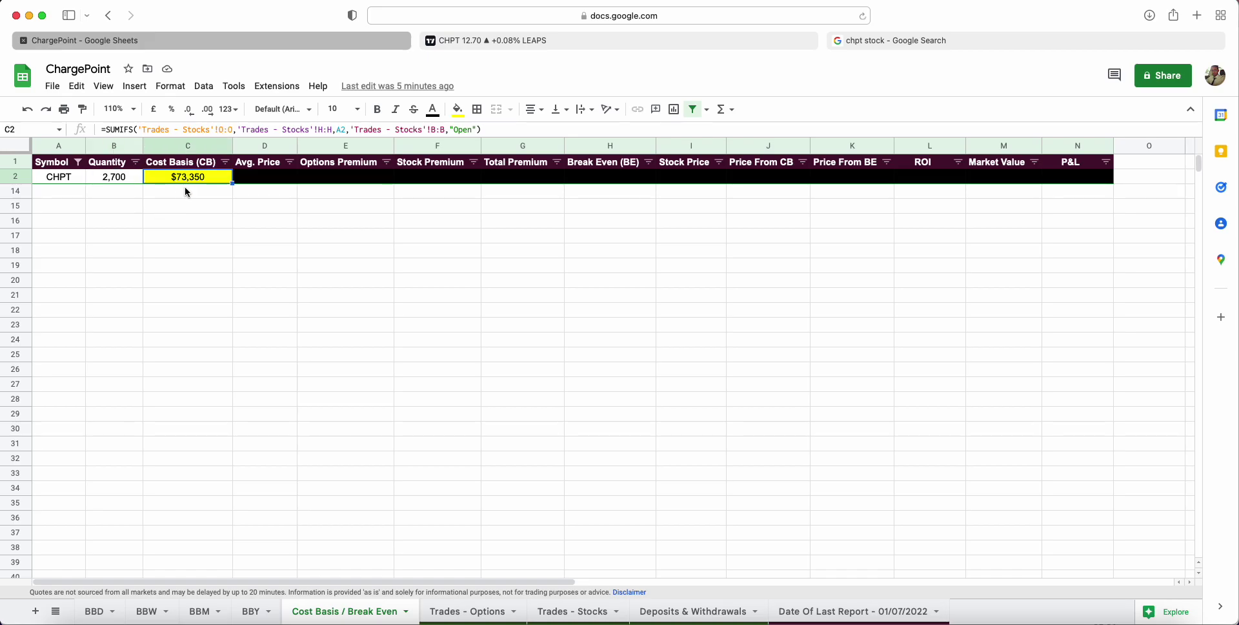
Step: Reset the fill colour of the blacked-out cells D2:N2 in the CHPT row
{"action": "left_click_drag", "start_coordinate": [258, 184], "coordinate": [1084, 183]}
{"action": "left_click", "coordinate": [458, 110]}
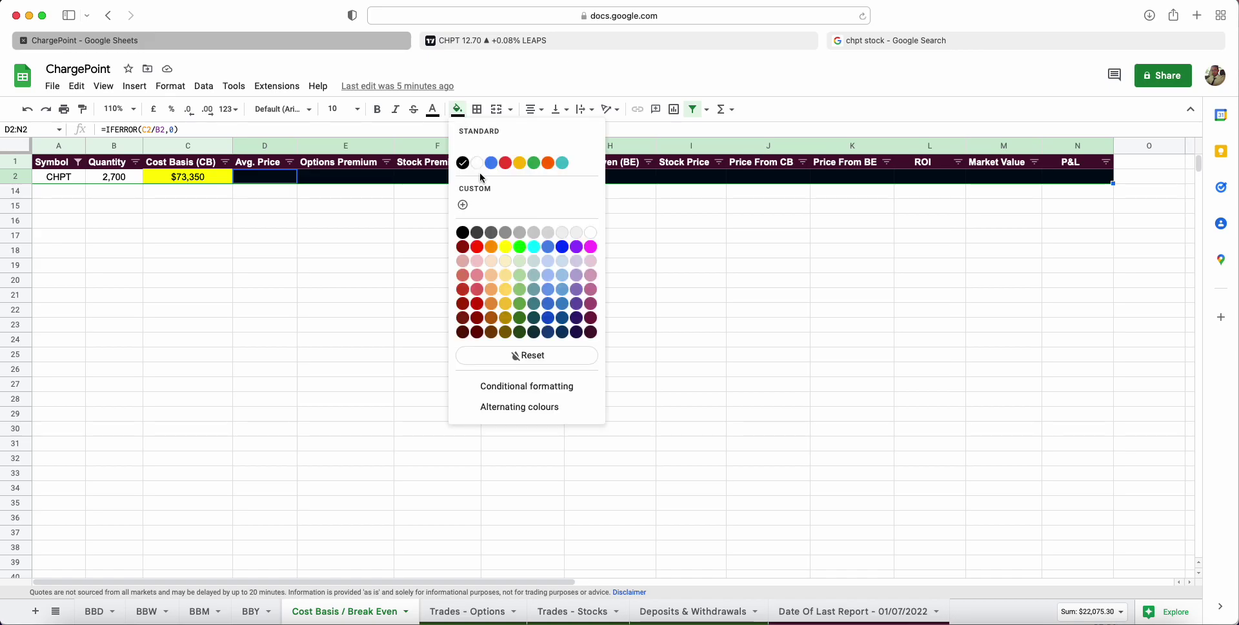
{"action": "left_click", "coordinate": [528, 355]}
{"action": "left_click", "coordinate": [460, 328]}
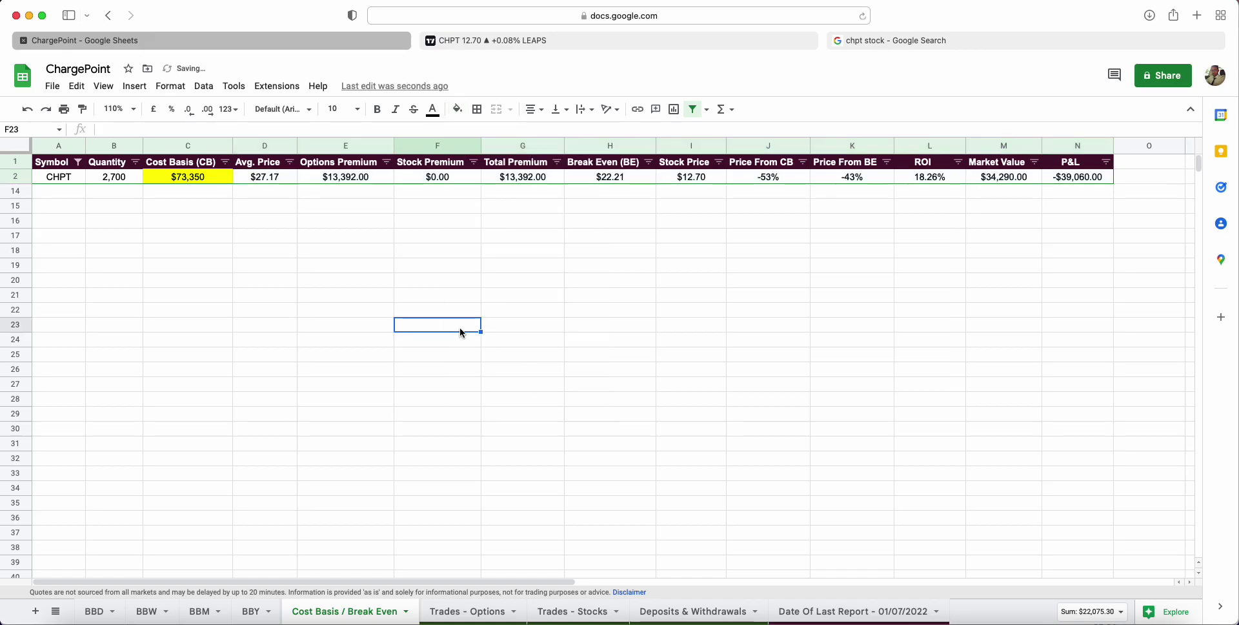
Step: Inspect the CHPT average price, quantity, options premium, cost basis and ROI cells in row 2
{"action": "left_click", "coordinate": [253, 233]}
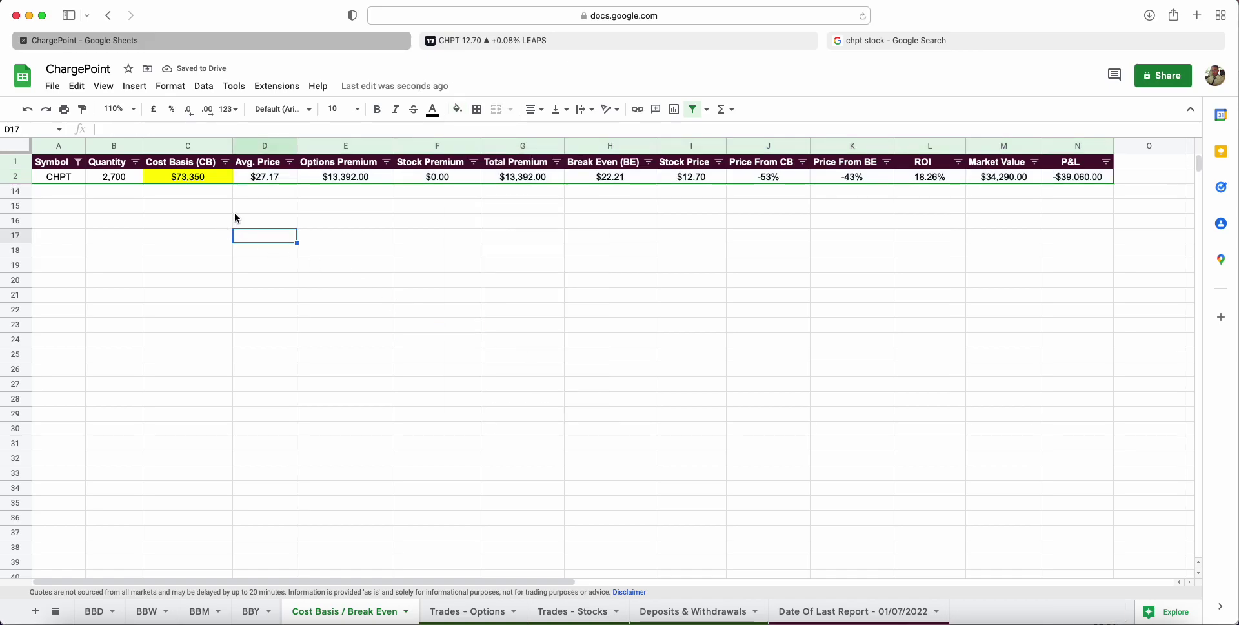
{"action": "left_click", "coordinate": [254, 191]}
{"action": "left_click", "coordinate": [257, 179]}
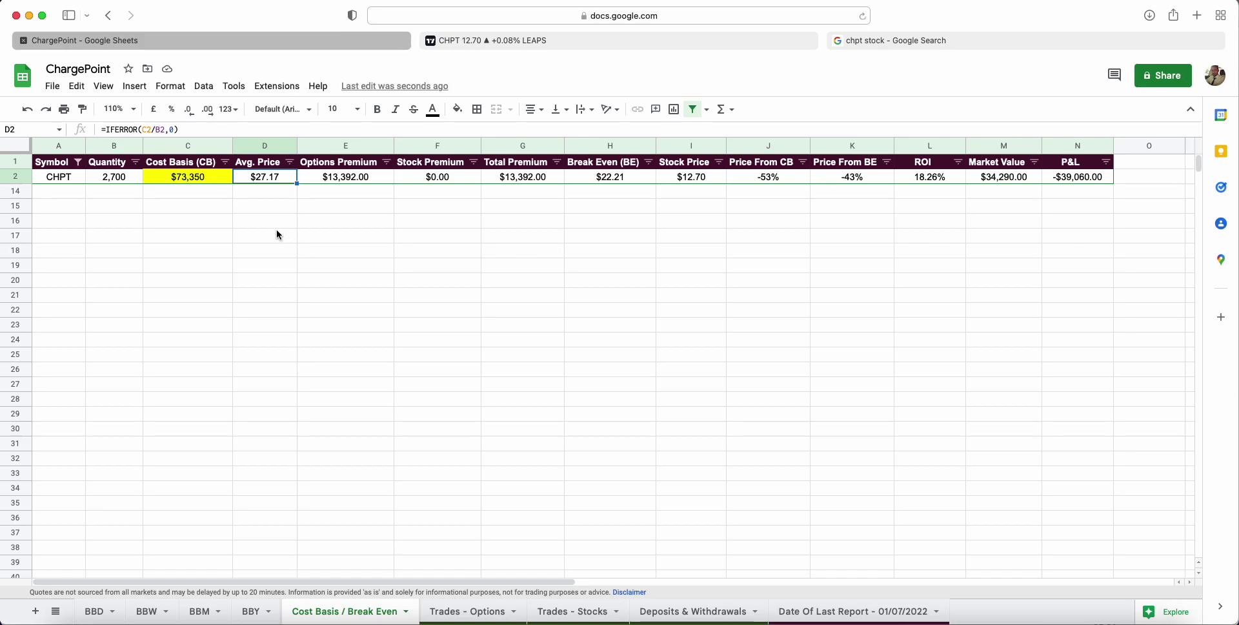
{"action": "left_click", "coordinate": [117, 182]}
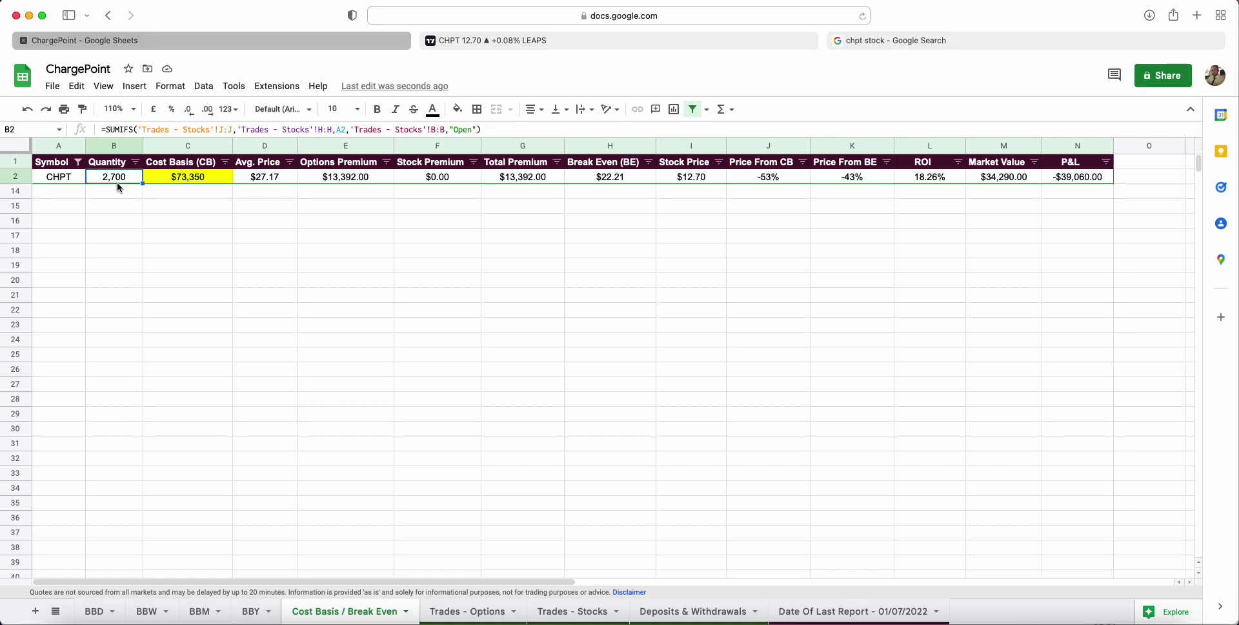
{"action": "left_click", "coordinate": [357, 178]}
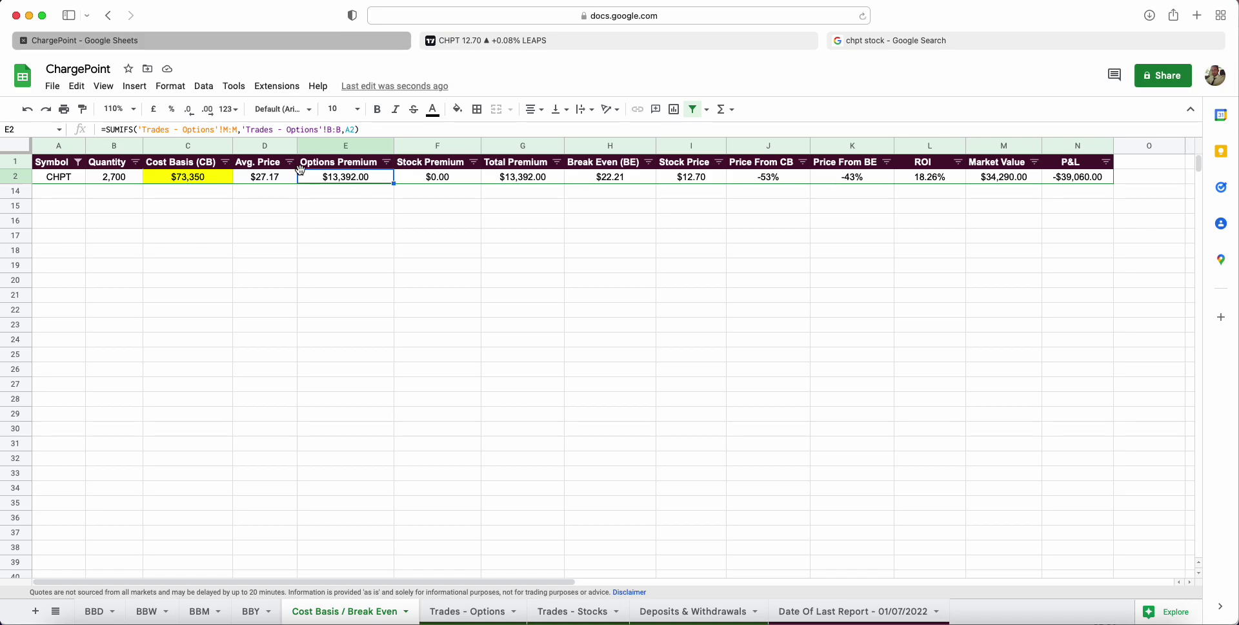
{"action": "left_click", "coordinate": [172, 182]}
{"action": "left_click", "coordinate": [923, 180]}
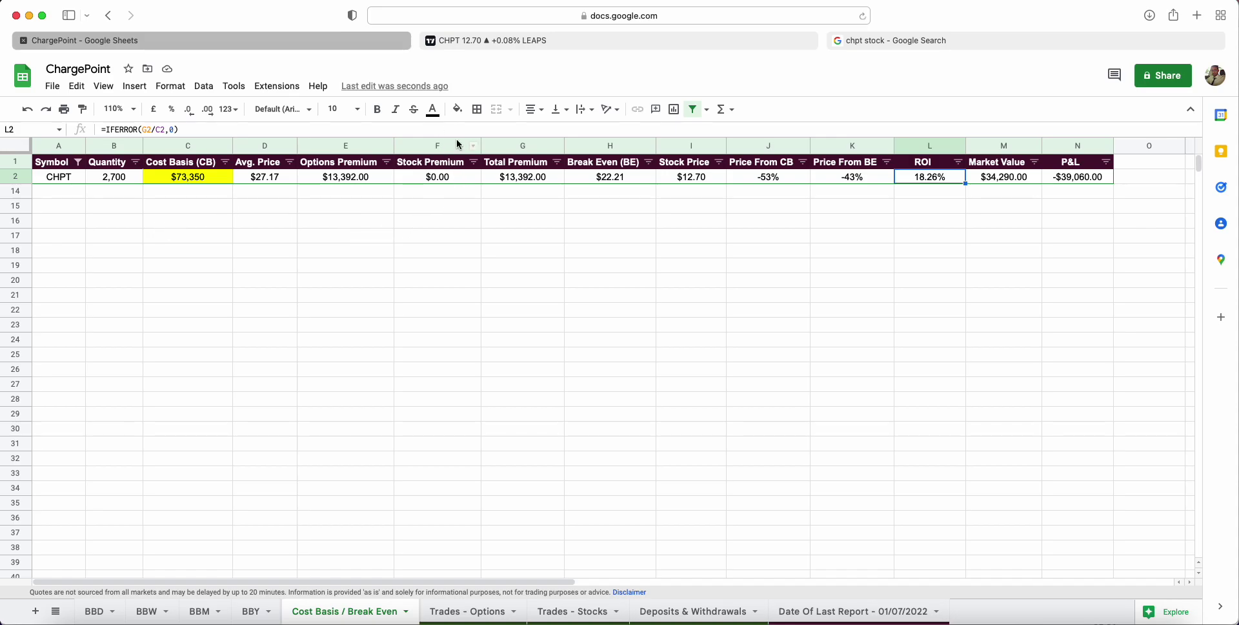
Step: Compare the CHPT break-even cell with the average price and current stock price cells
{"action": "left_click", "coordinate": [598, 182]}
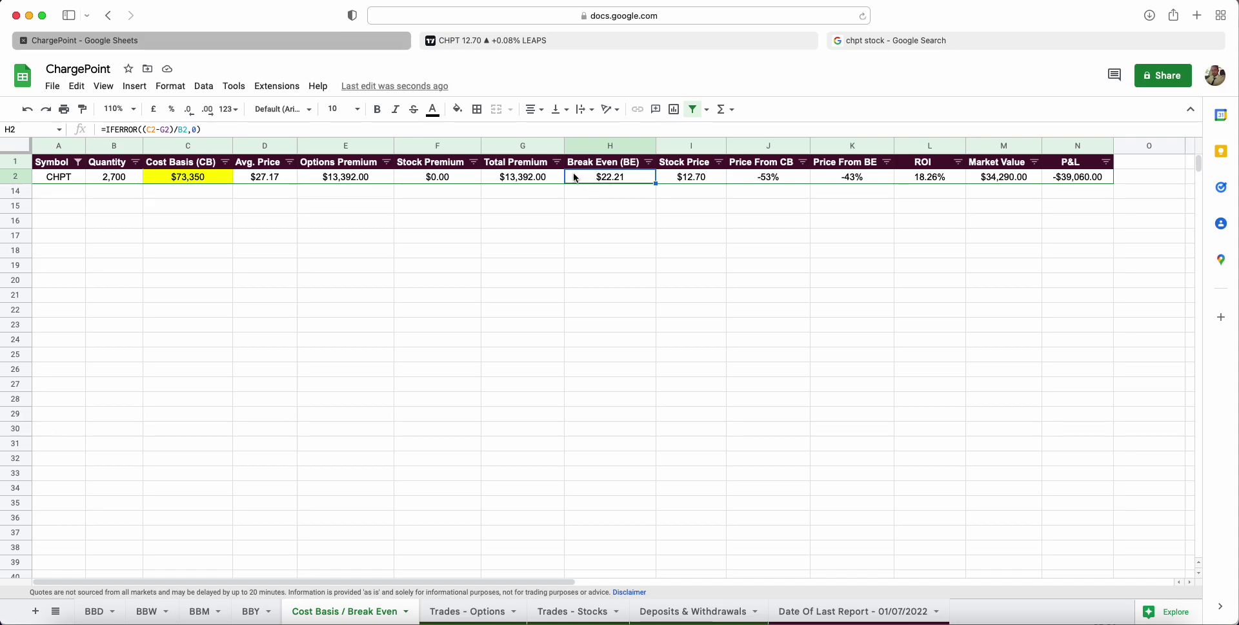
{"action": "left_click", "coordinate": [271, 176]}
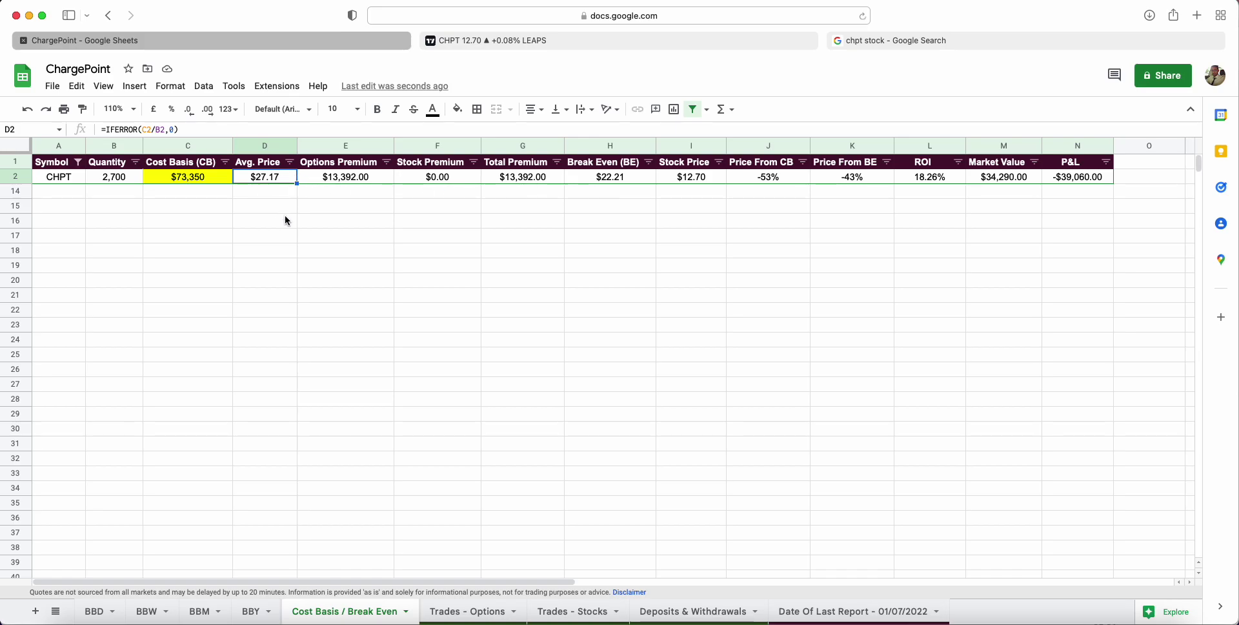
{"action": "left_click", "coordinate": [616, 178]}
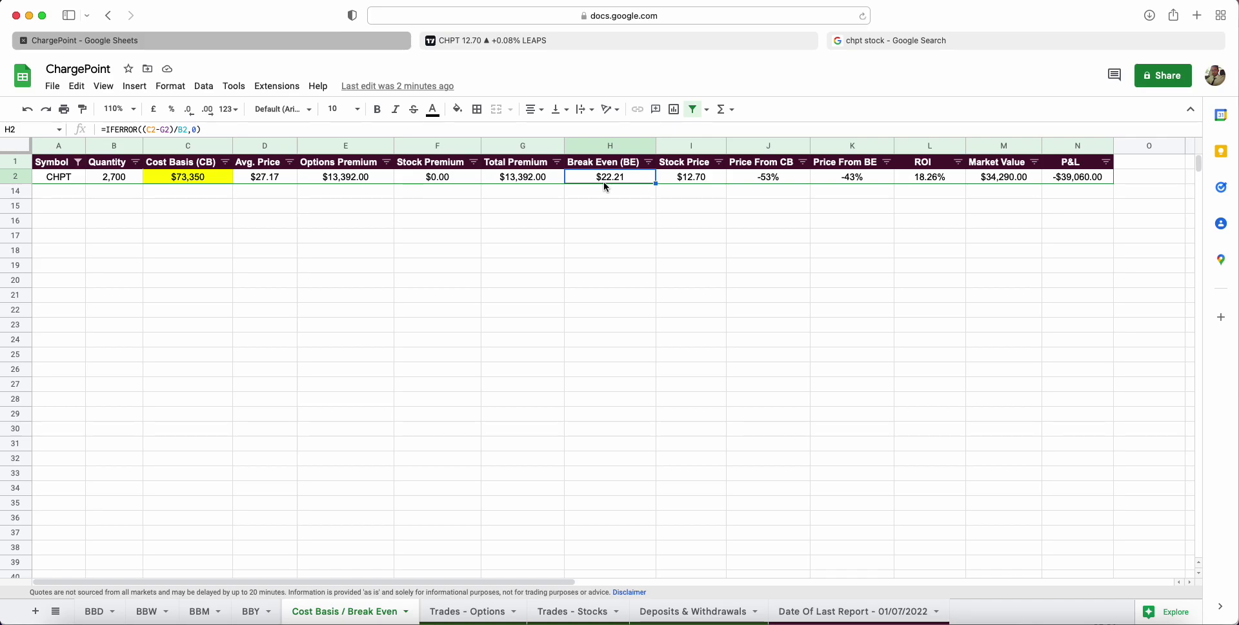
{"action": "left_click", "coordinate": [716, 182]}
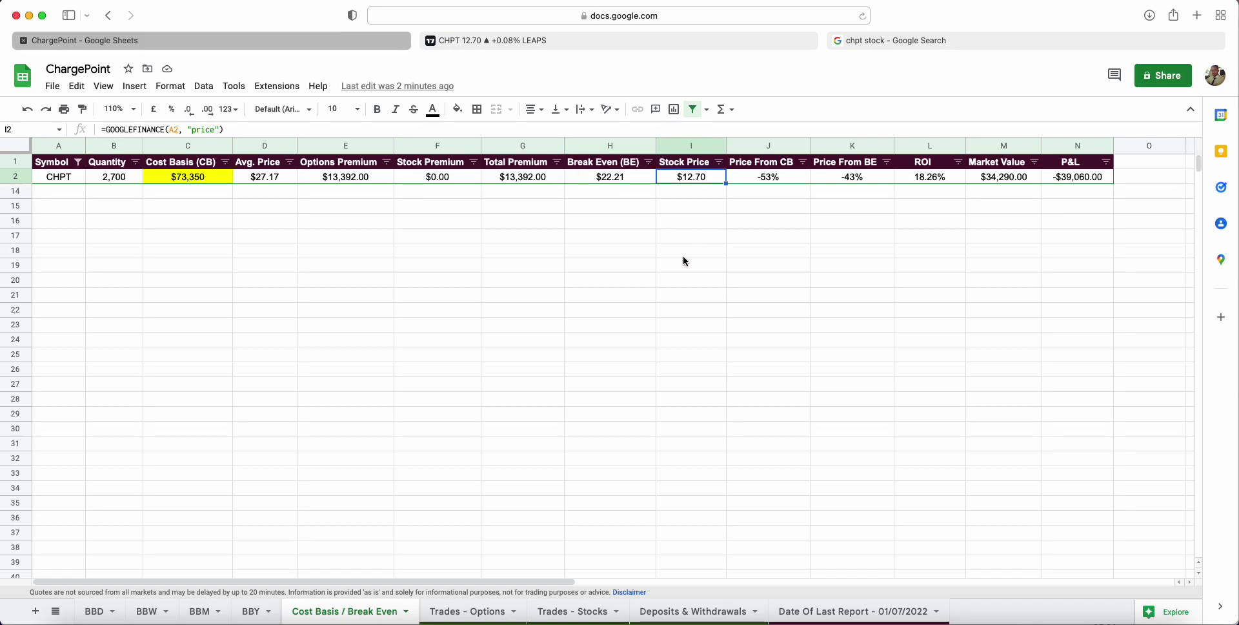
Step: Show the six-month CHPT price chart on Google and return to the ChargePoint spreadsheet to check the break-even price
{"action": "mouse_move", "coordinate": [883, 45]}
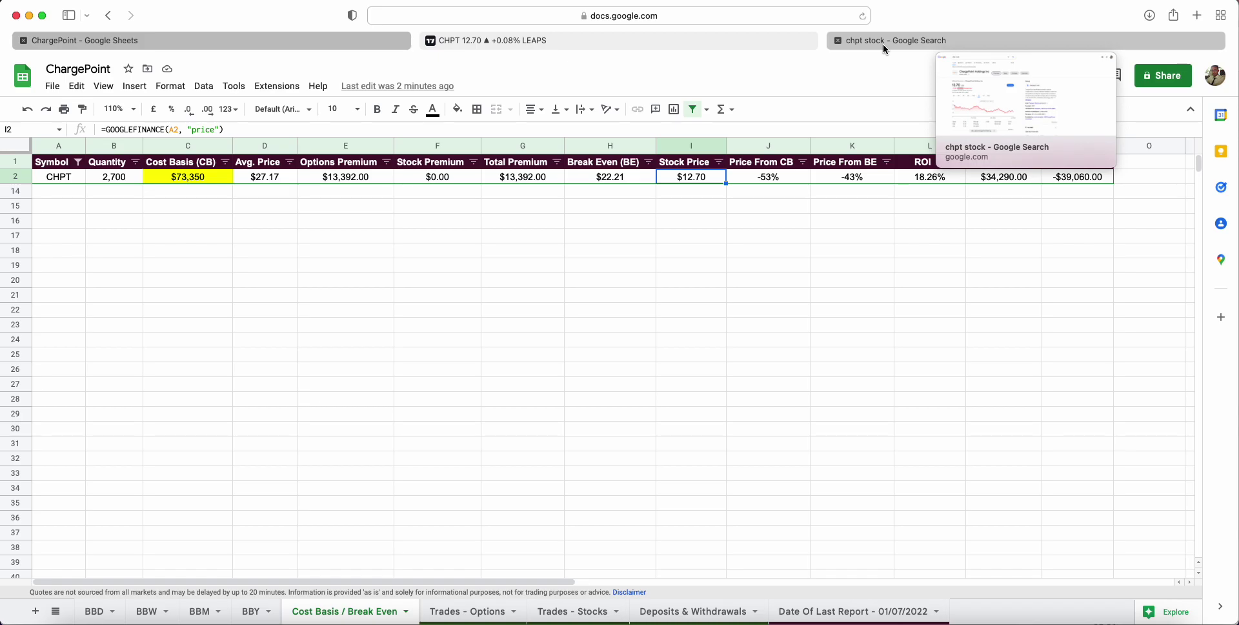
{"action": "left_click", "coordinate": [883, 44]}
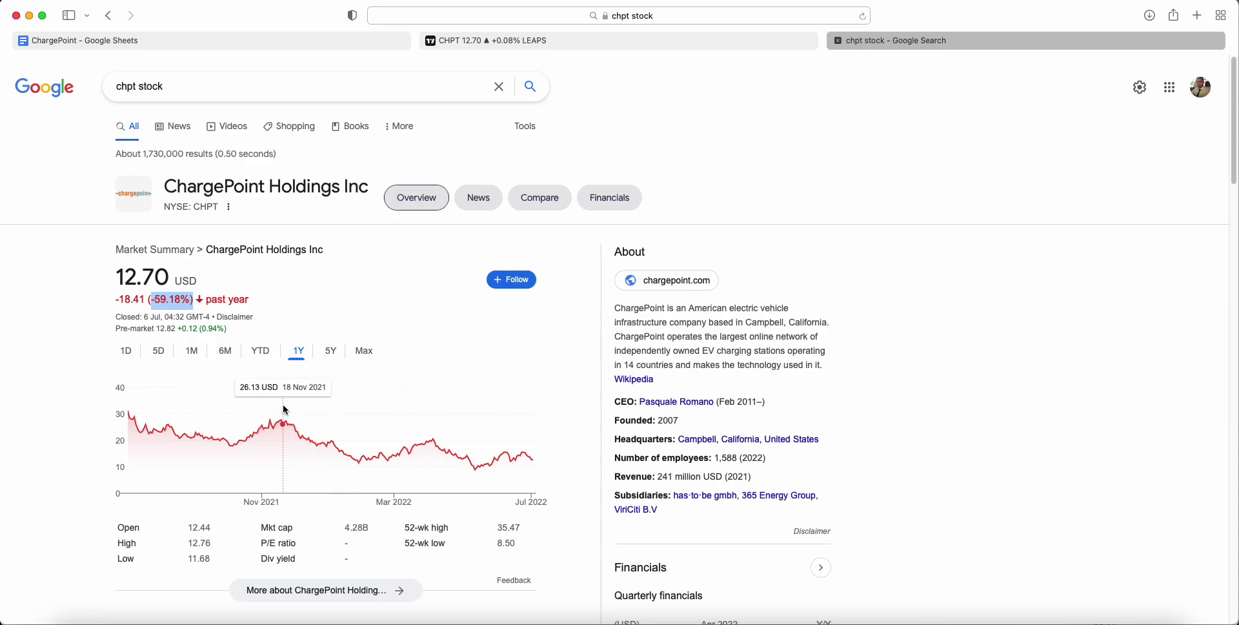
{"action": "left_click", "coordinate": [226, 354]}
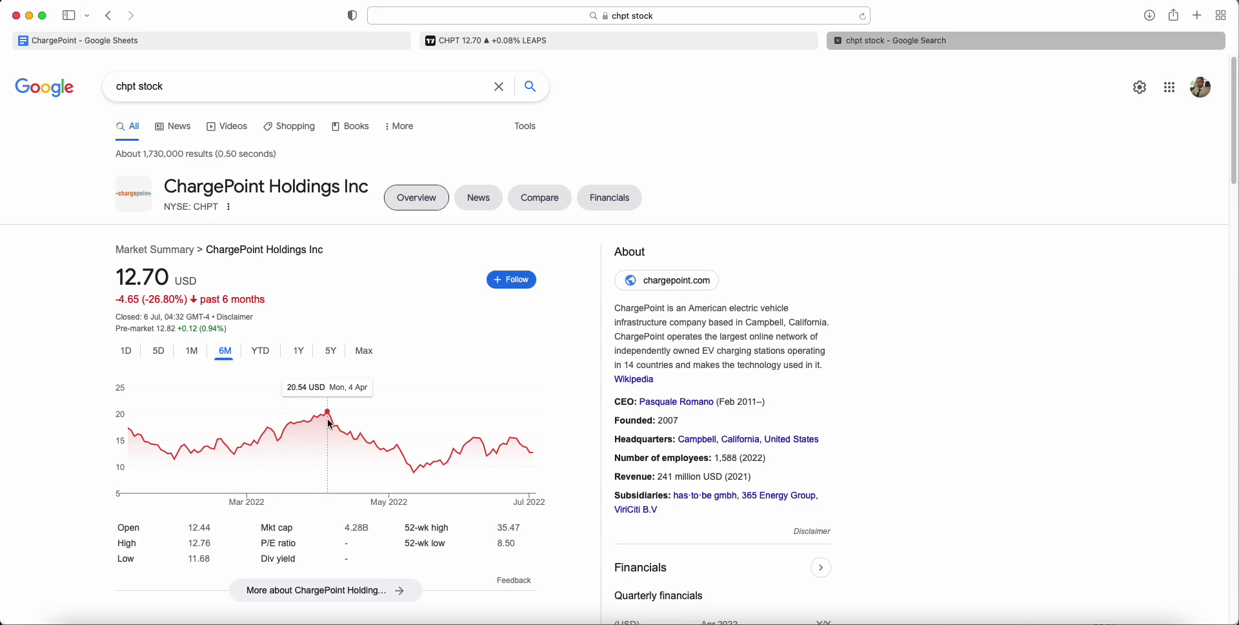
{"action": "left_click", "coordinate": [541, 40]}
{"action": "left_click", "coordinate": [307, 41]}
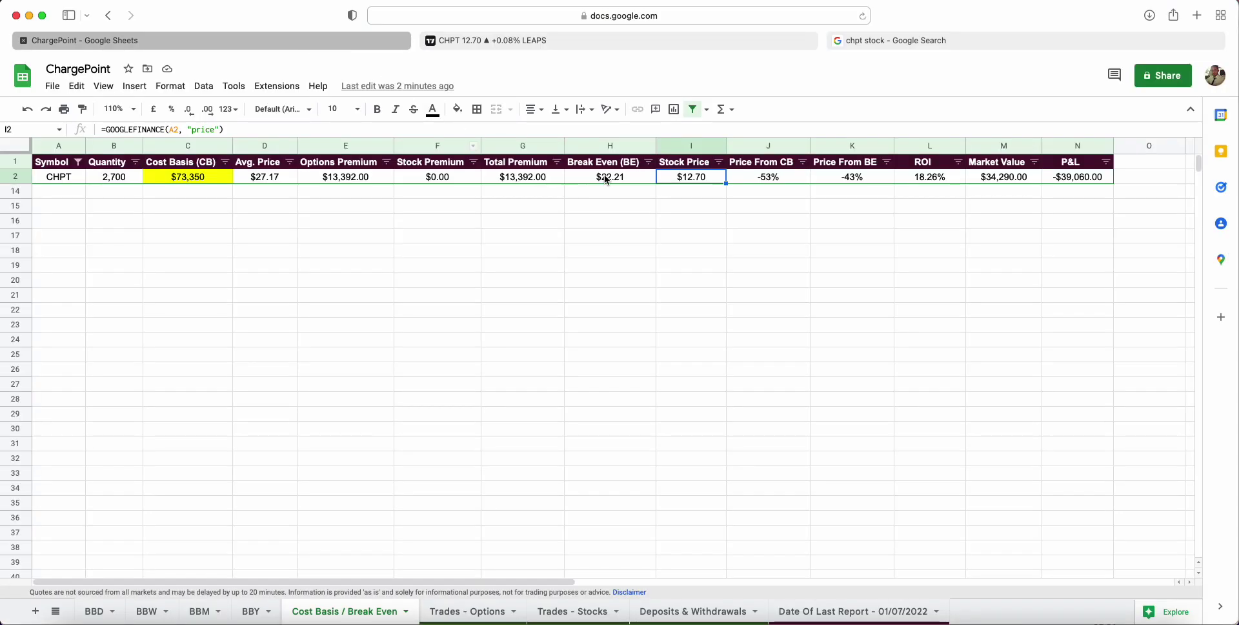
Step: Highlight the current CHPT price on Google, and highlight the percentage change over the 5D range
{"action": "left_click", "coordinate": [869, 46]}
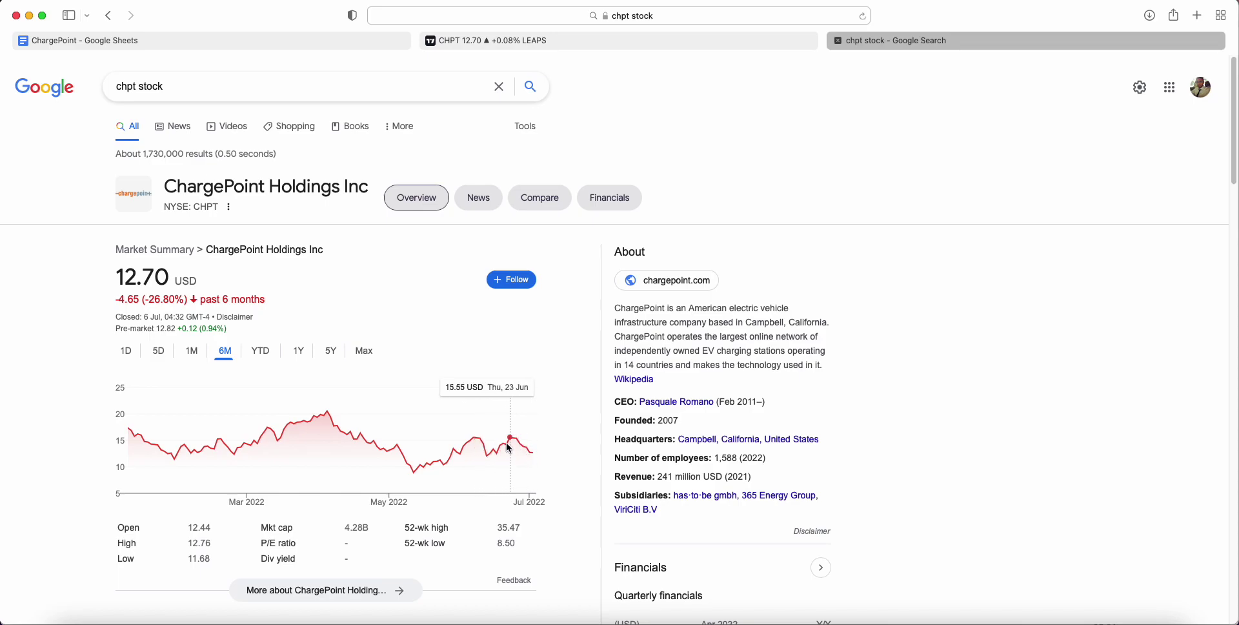
{"action": "left_click_drag", "start_coordinate": [115, 275], "coordinate": [210, 280]}
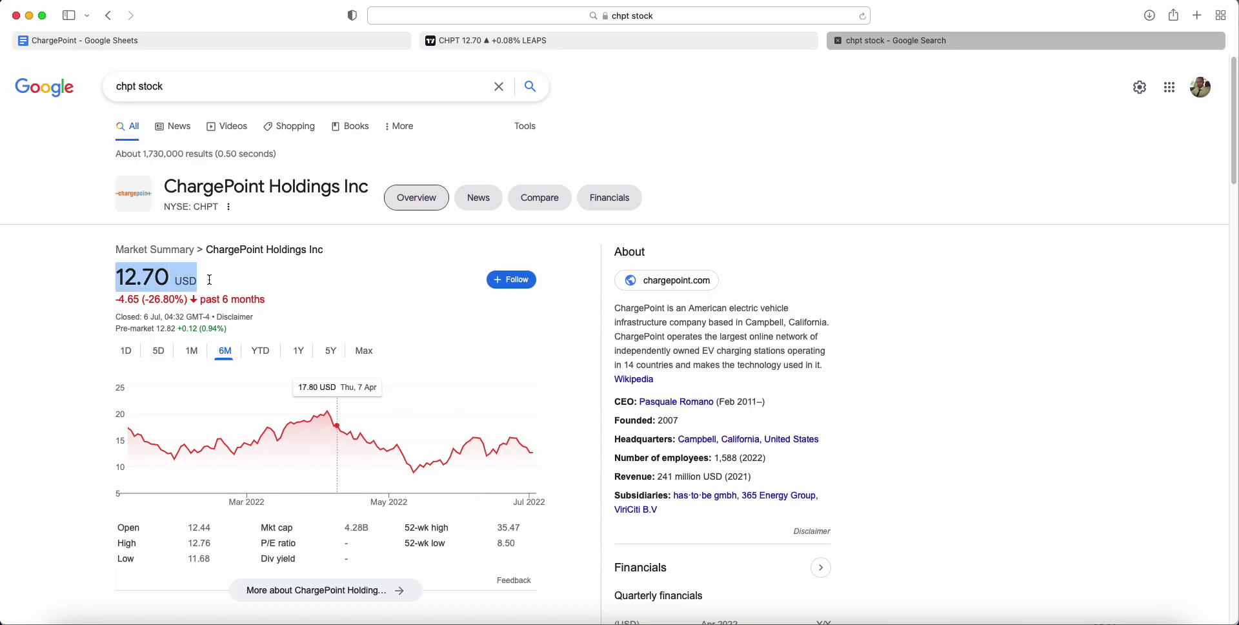
{"action": "left_click", "coordinate": [159, 352]}
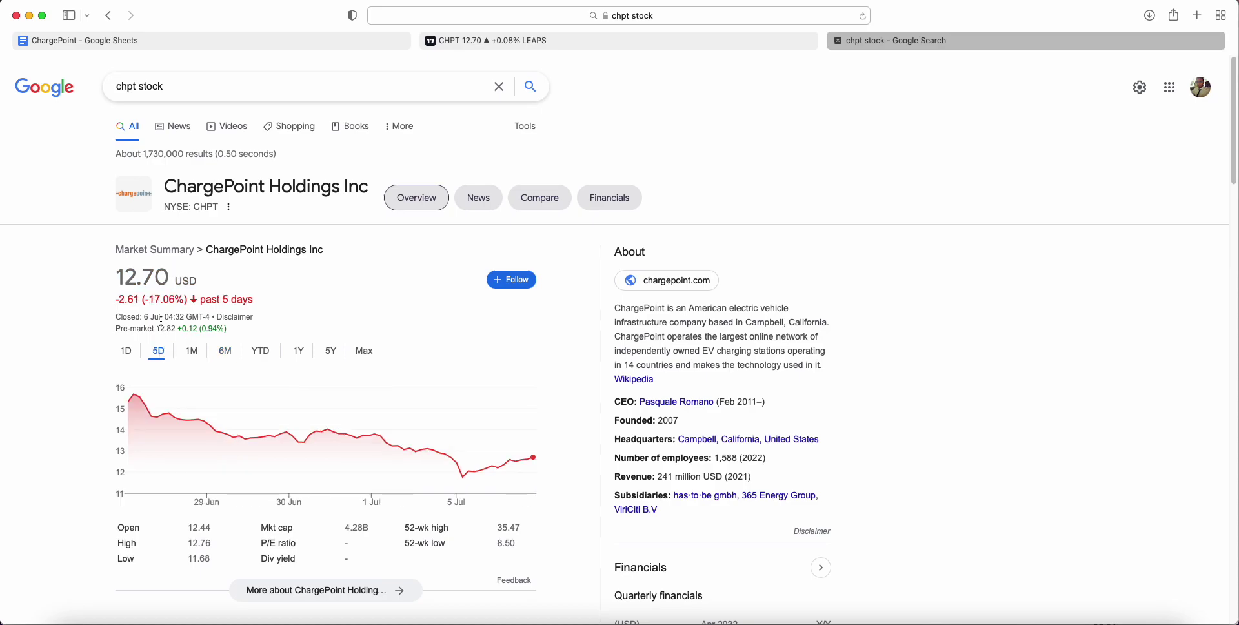
{"action": "left_click_drag", "start_coordinate": [145, 300], "coordinate": [169, 301]}
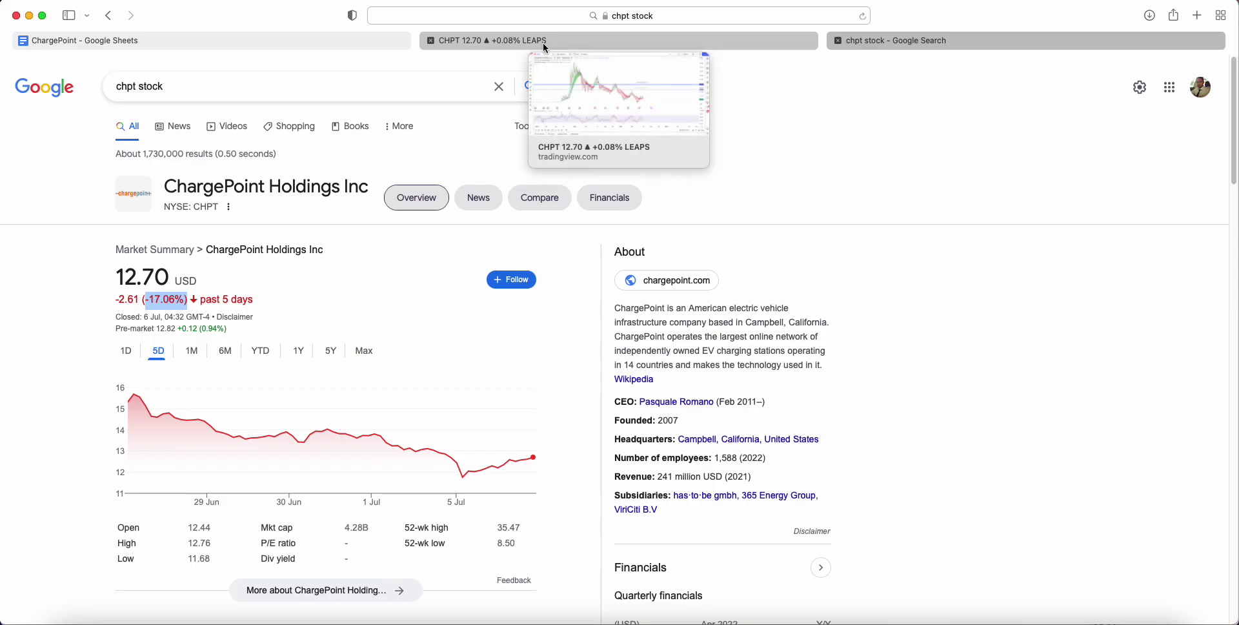
Step: Return to the ChargePoint spreadsheet and select the CHPT average price and break-even cells together to compare them
{"action": "left_click", "coordinate": [308, 40]}
{"action": "left_click", "coordinate": [578, 252]}
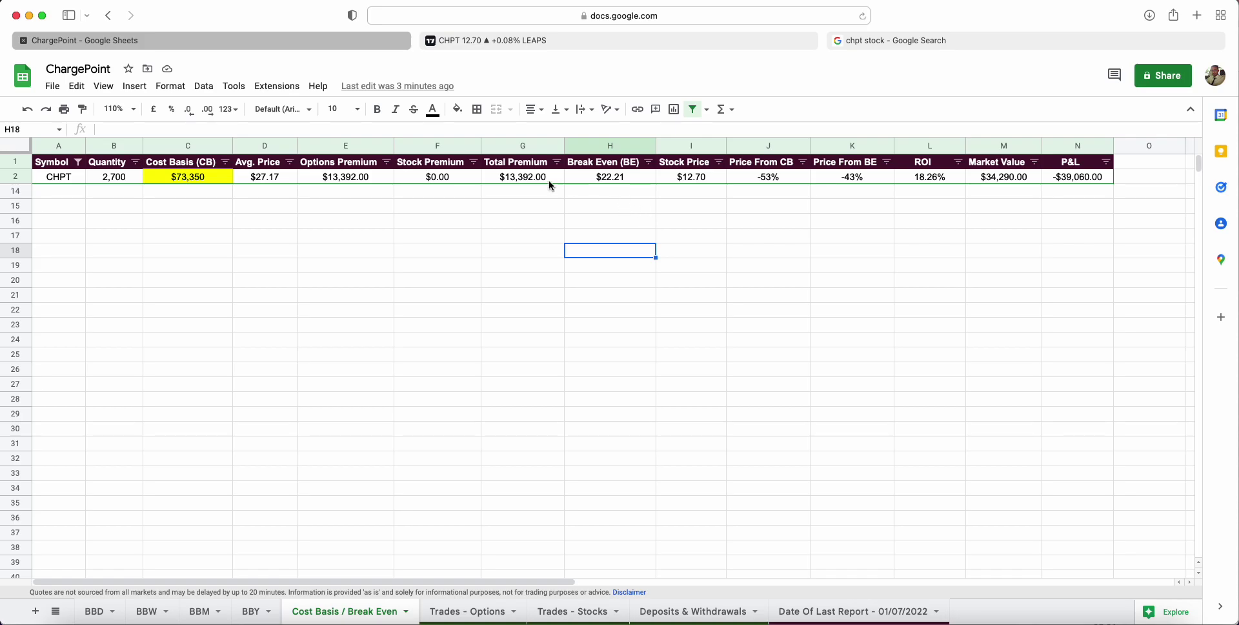
{"action": "left_click", "coordinate": [261, 178]}
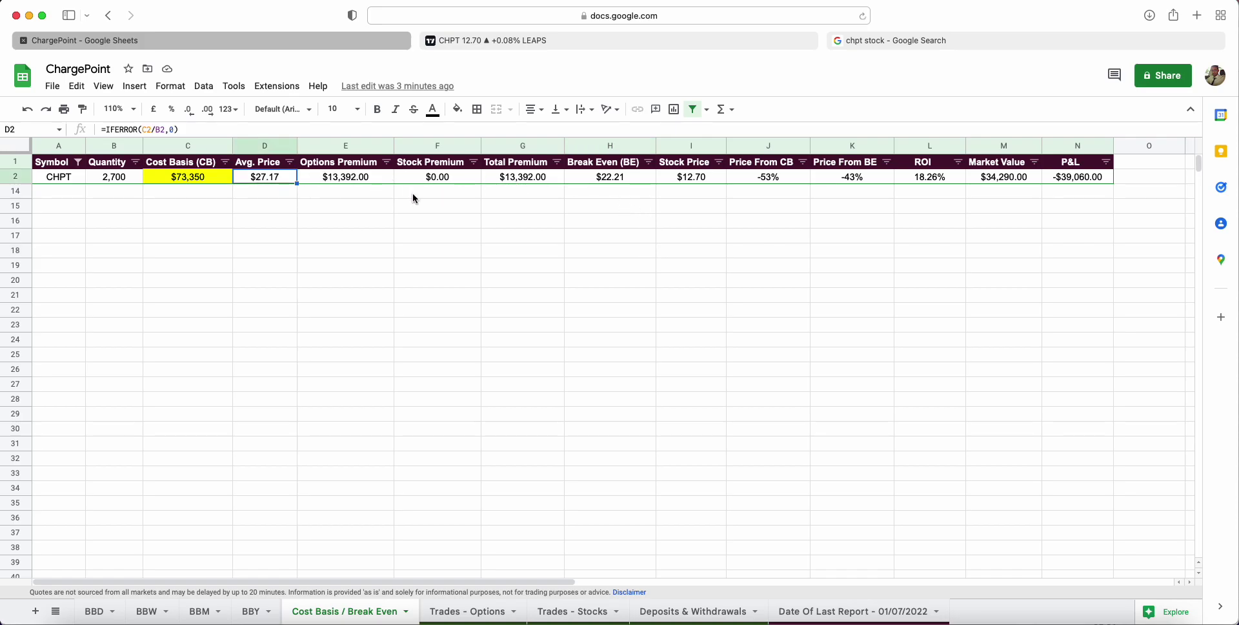
{"action": "left_click", "coordinate": [610, 177], "text": "super"}
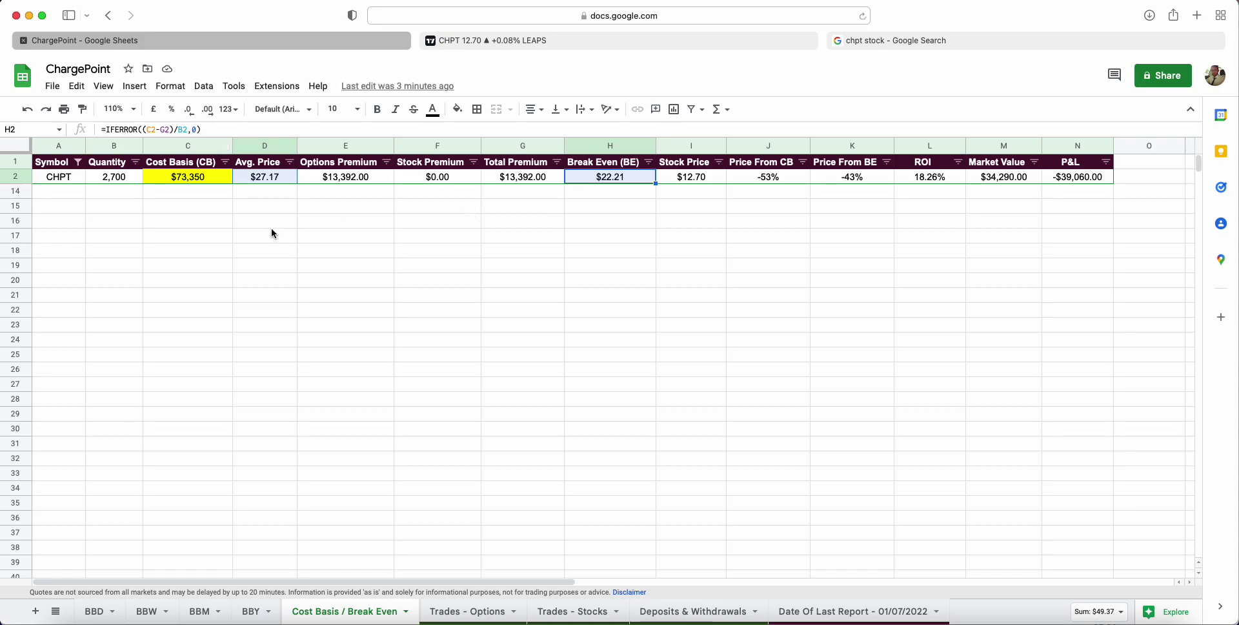
{"action": "left_click", "coordinate": [664, 263]}
Step: Inspect the CHPT Price From CB and Price From BE cells and their formulas
{"action": "left_click_drag", "start_coordinate": [790, 183], "coordinate": [835, 196]}
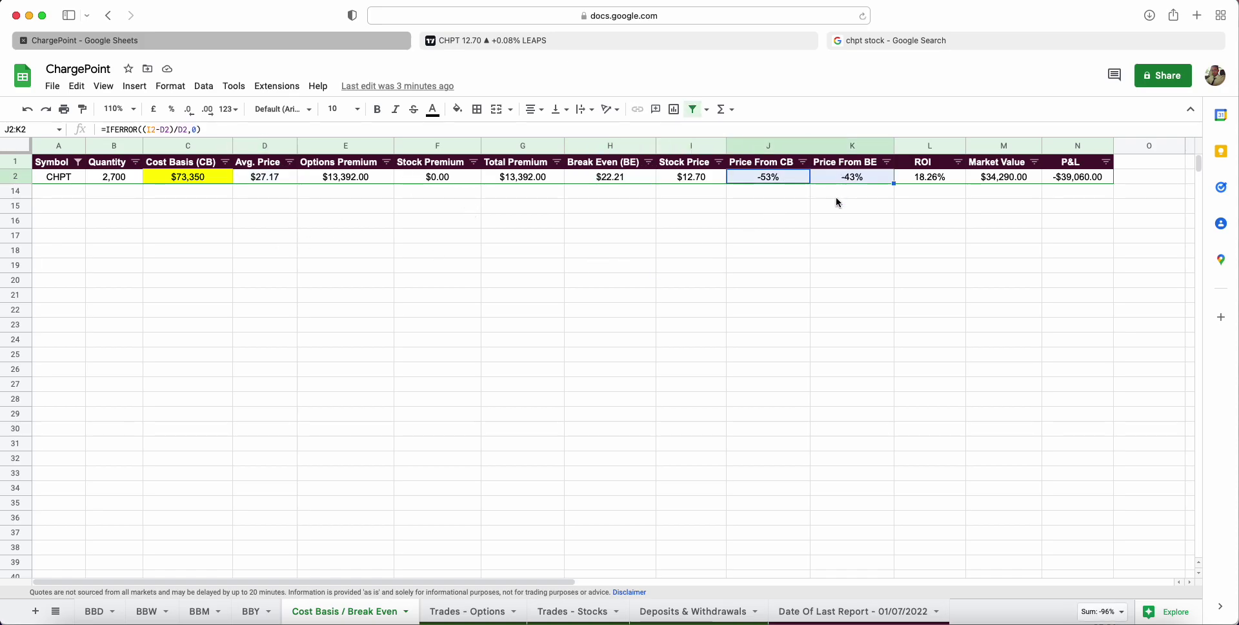
{"action": "left_click", "coordinate": [811, 277]}
{"action": "left_click", "coordinate": [768, 178]}
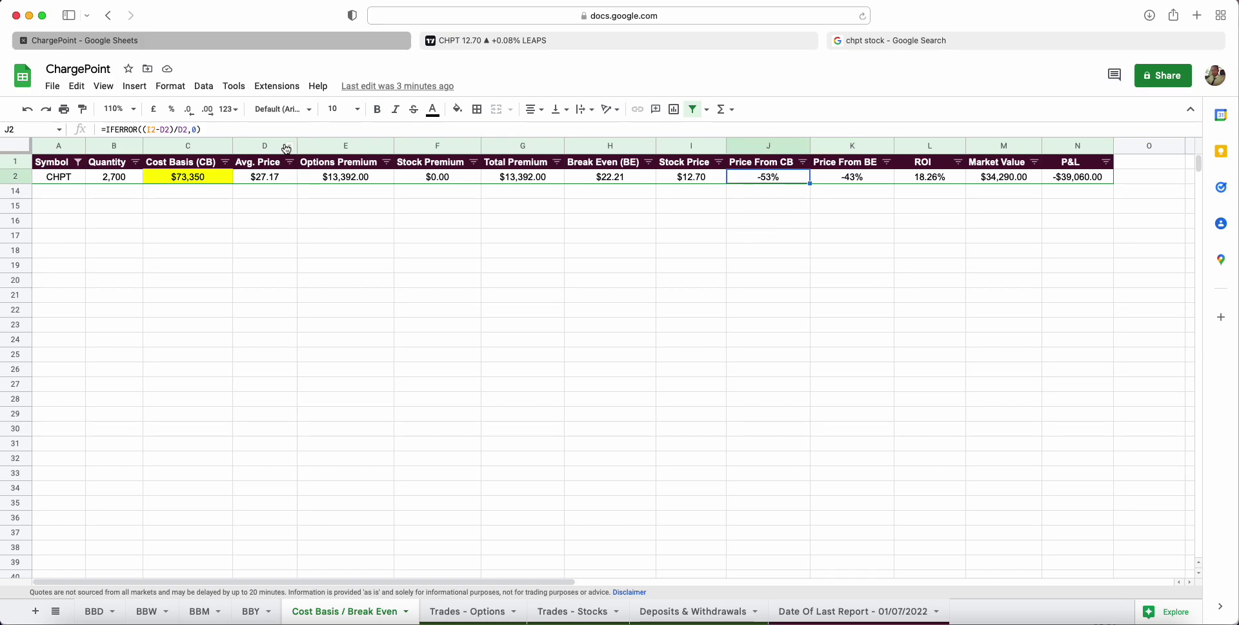
{"action": "key", "text": "Right"}
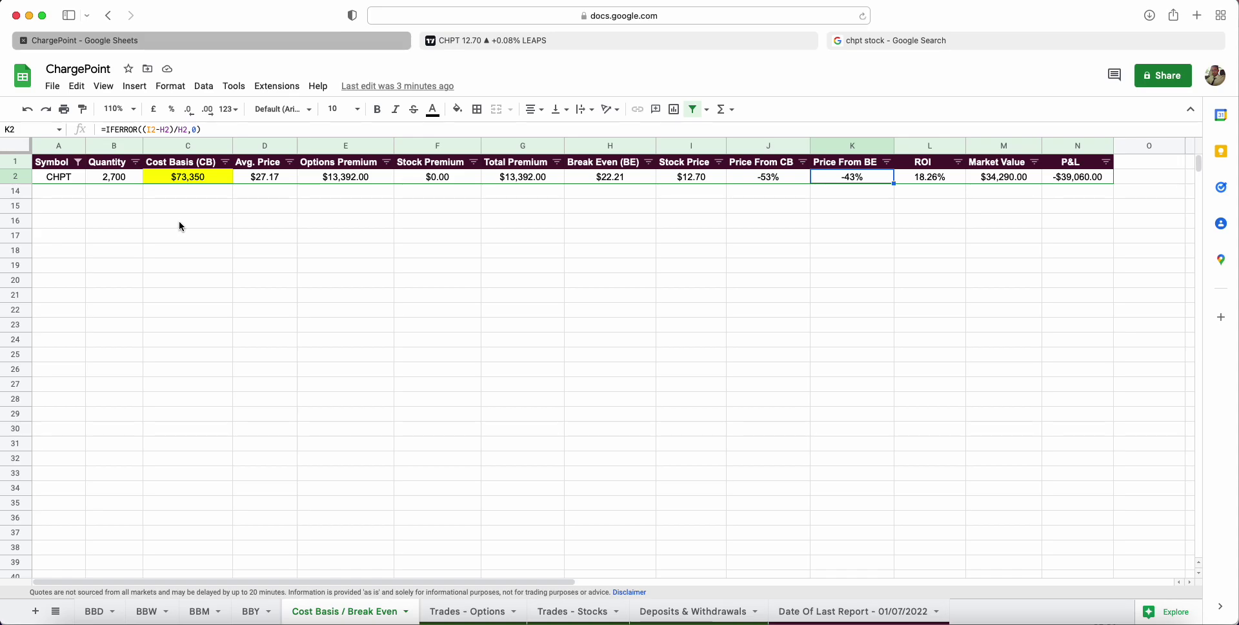
Step: Try a CHPT stock price of 20 to check Price From CB and Price From BE, and undo the change
{"action": "left_click", "coordinate": [653, 313]}
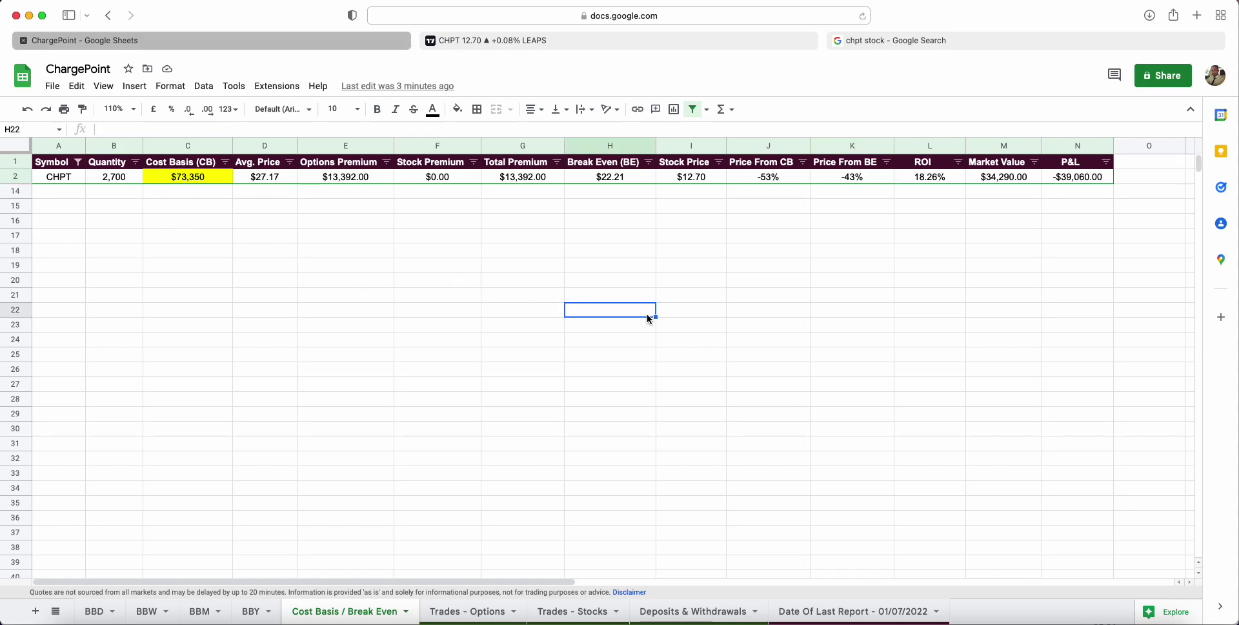
{"action": "left_click", "coordinate": [701, 178]}
{"action": "type", "text": "20"}
{"action": "key", "text": "Return"}
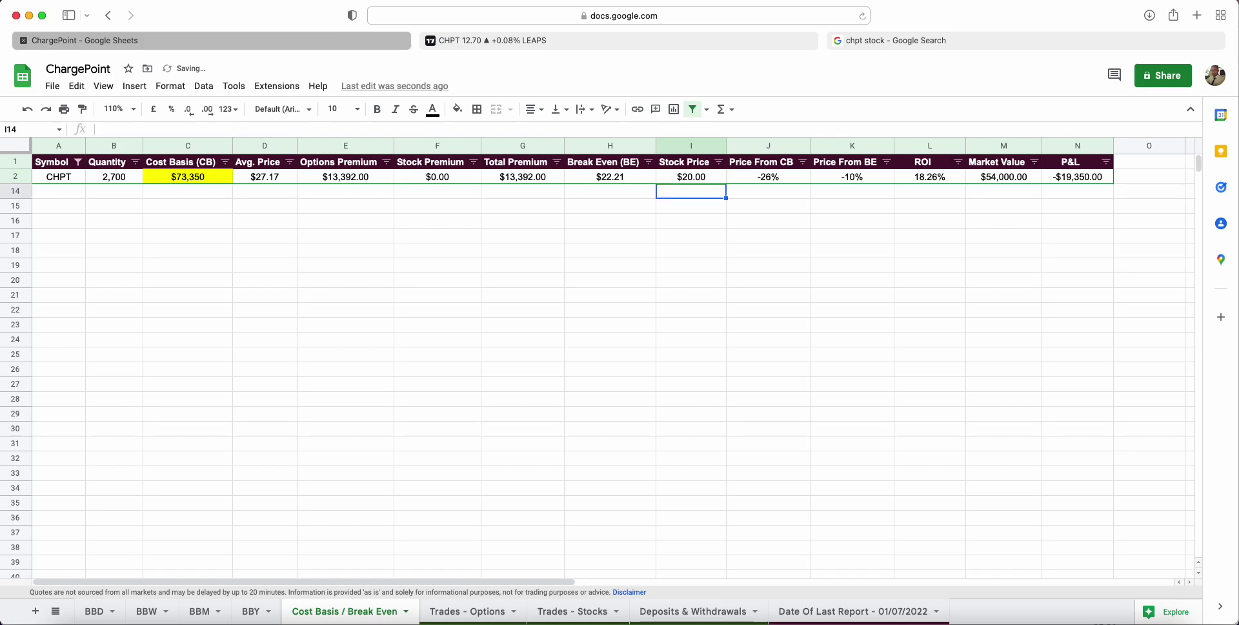
{"action": "left_click", "coordinate": [759, 179]}
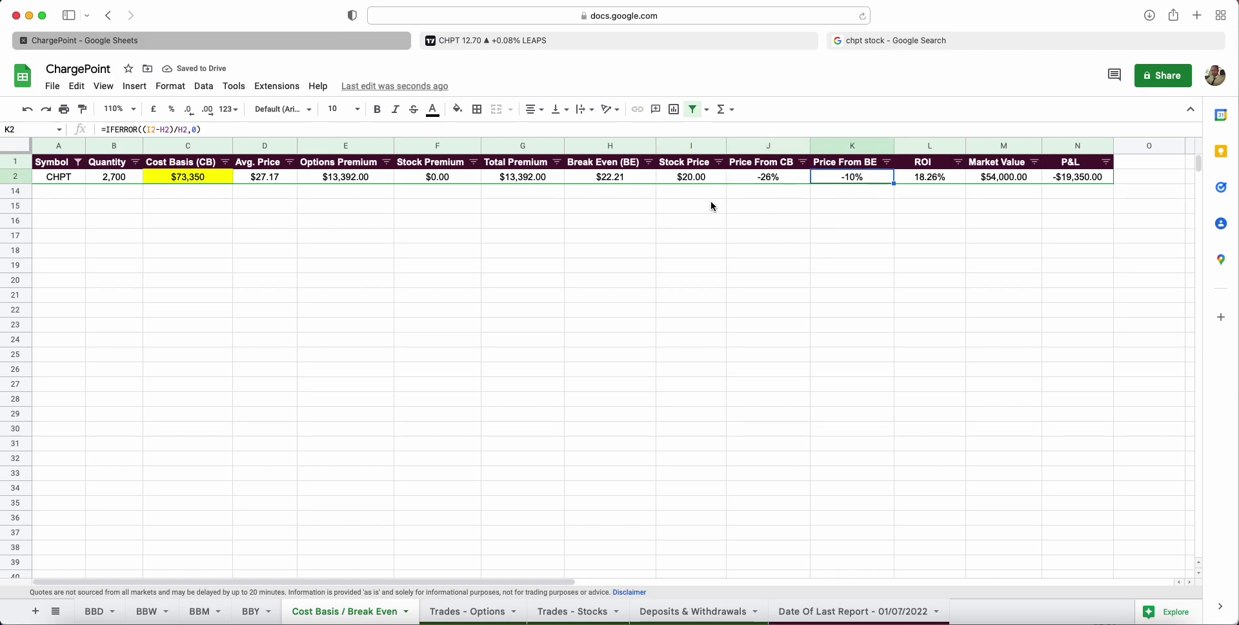
{"action": "left_click", "coordinate": [694, 181]}
{"action": "key", "text": "super+z"}
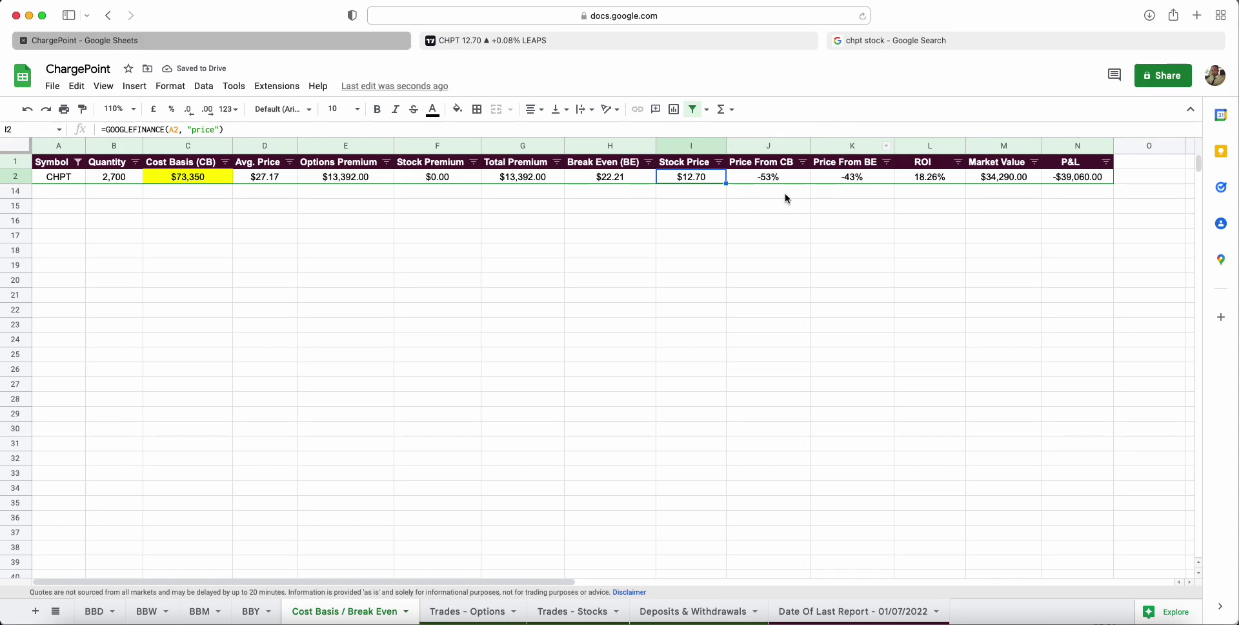
Step: Inspect the CHPT ROI, Market Value and P&L cells and their formulas
{"action": "left_click", "coordinate": [937, 178]}
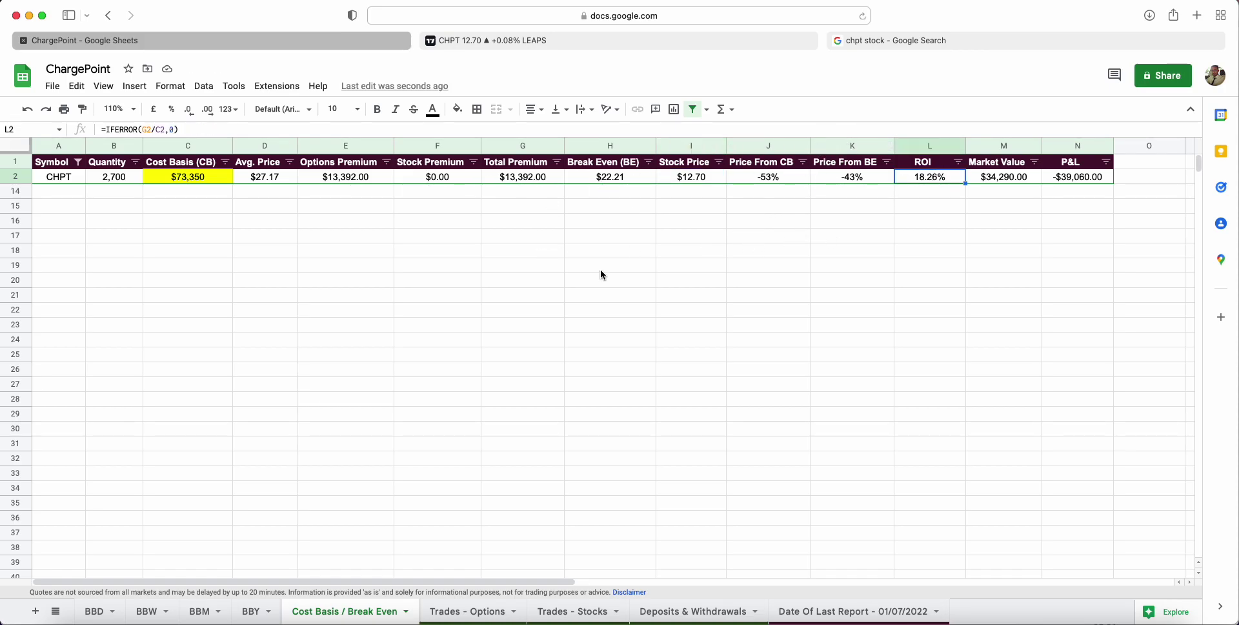
{"action": "left_click", "coordinate": [992, 181]}
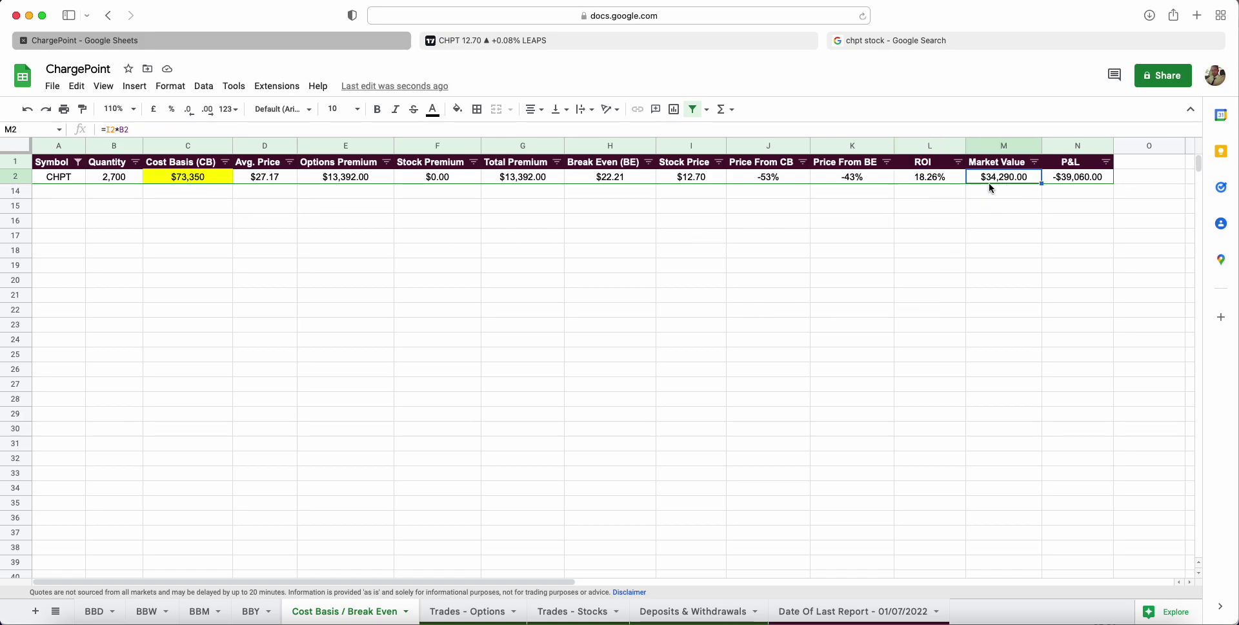
{"action": "left_click", "coordinate": [1051, 181]}
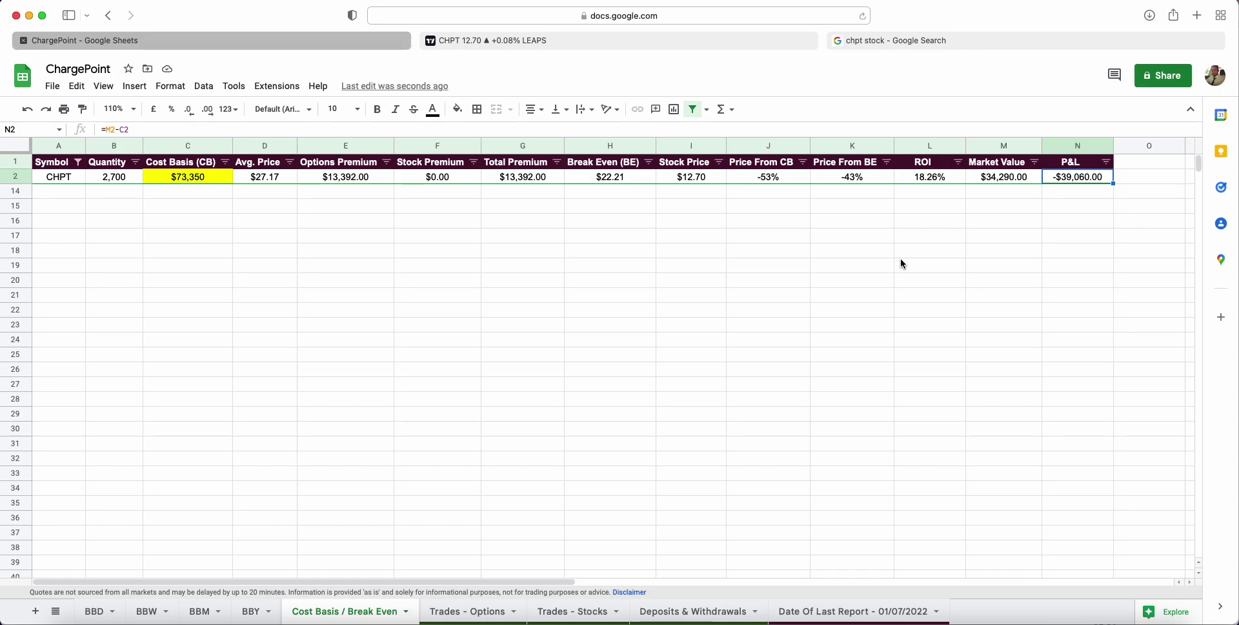
Step: Review the CHPT quantity, cost basis and stock price cells, and highlight the whole CHPT row from Symbol to P&L
{"action": "left_click_drag", "start_coordinate": [121, 177], "coordinate": [187, 177]}
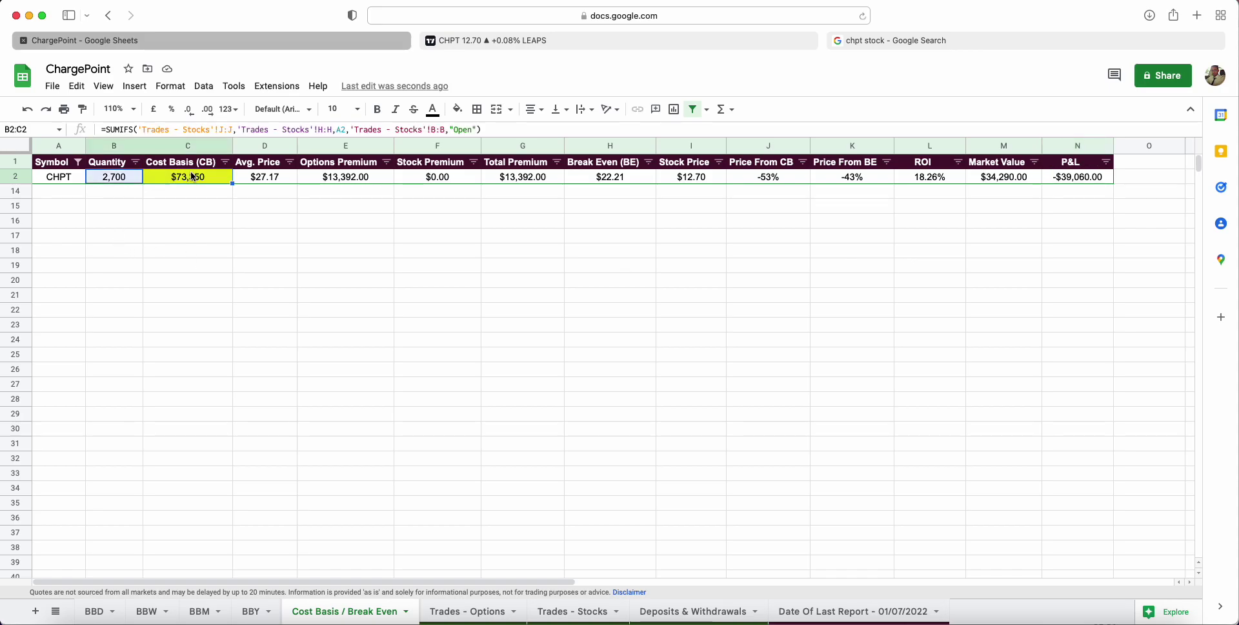
{"action": "left_click", "coordinate": [309, 294]}
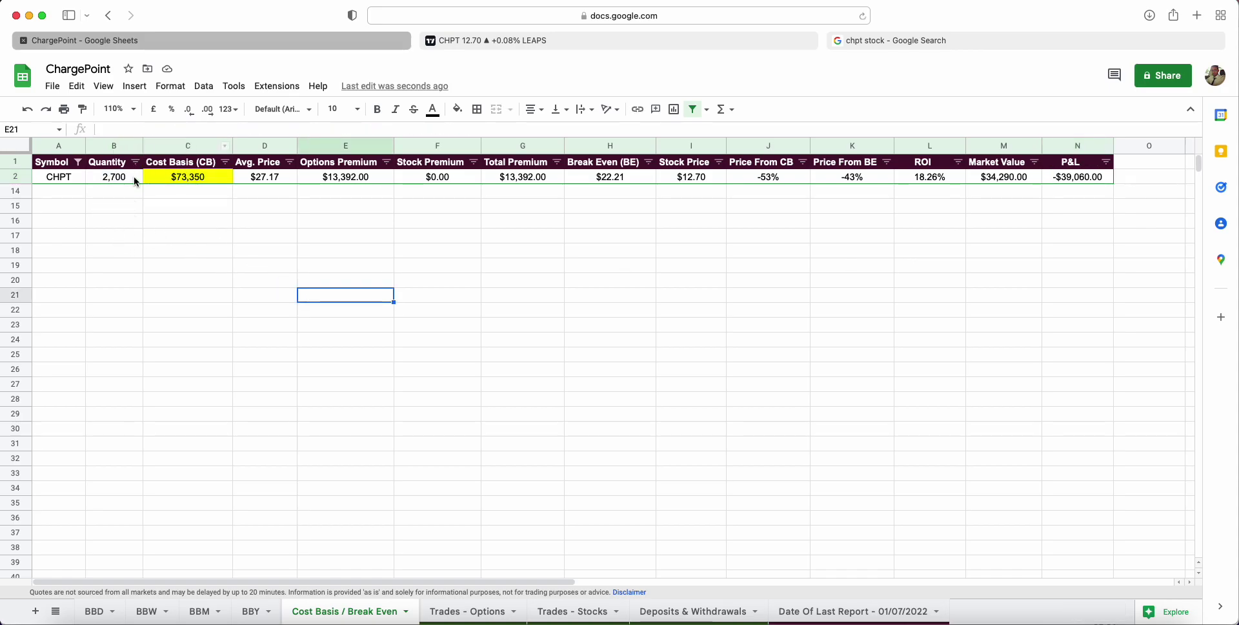
{"action": "left_click", "coordinate": [686, 180]}
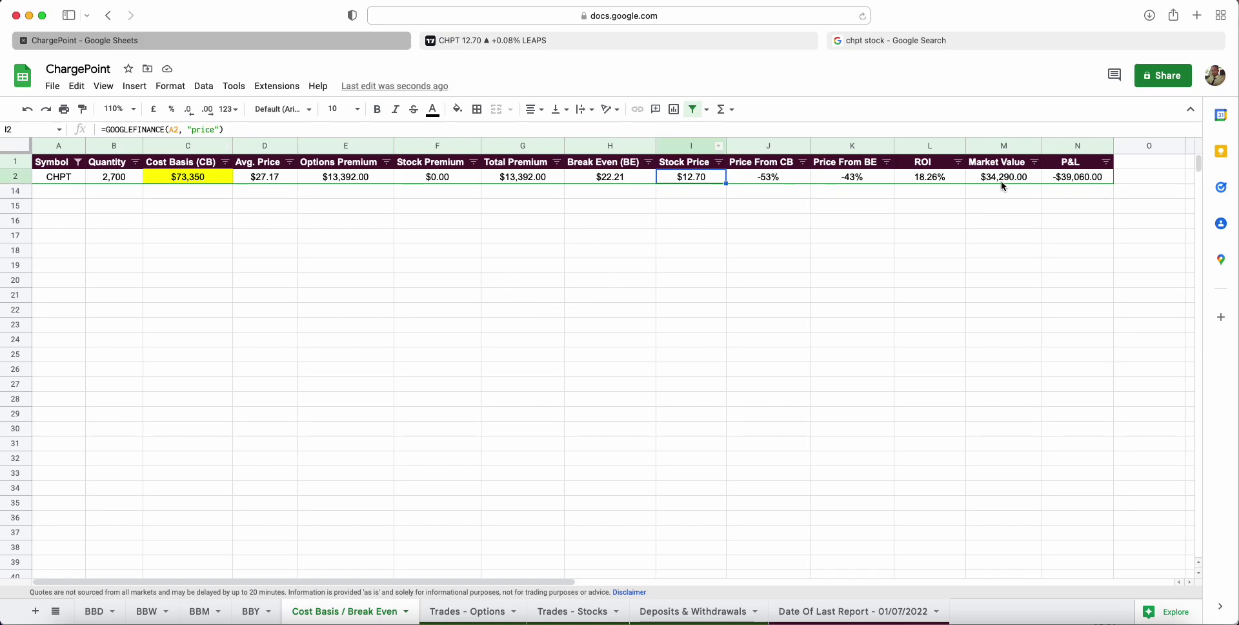
{"action": "left_click_drag", "start_coordinate": [1084, 177], "coordinate": [281, 178]}
{"action": "left_click", "coordinate": [337, 249]}
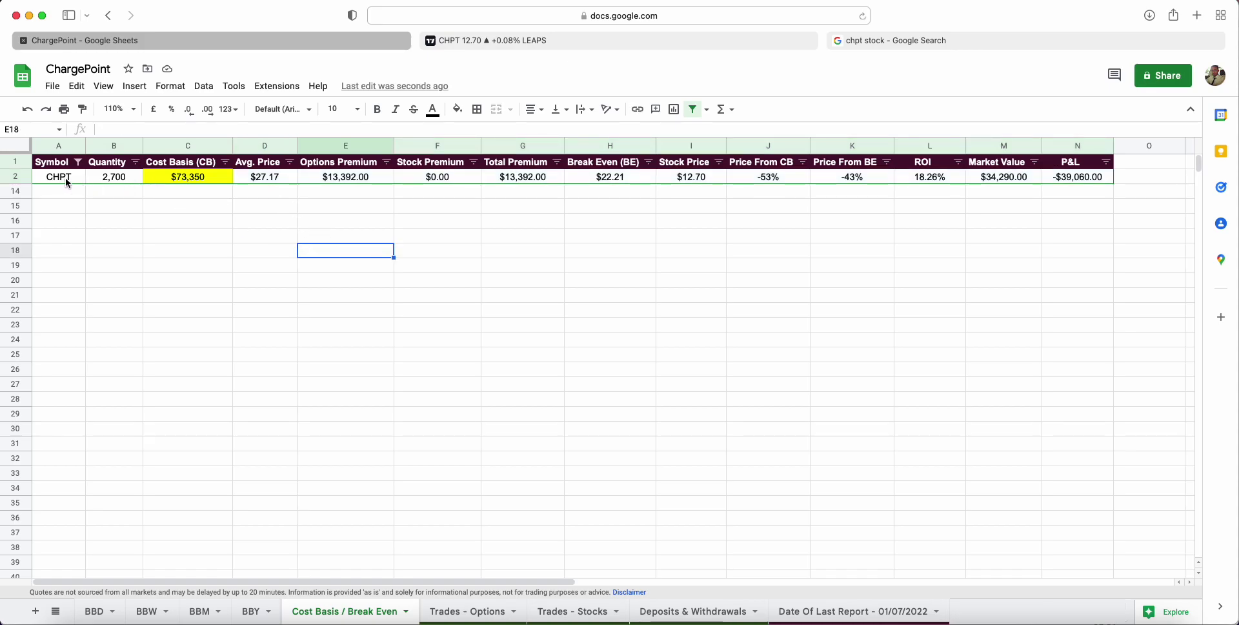
{"action": "left_click_drag", "start_coordinate": [68, 179], "coordinate": [1074, 180]}
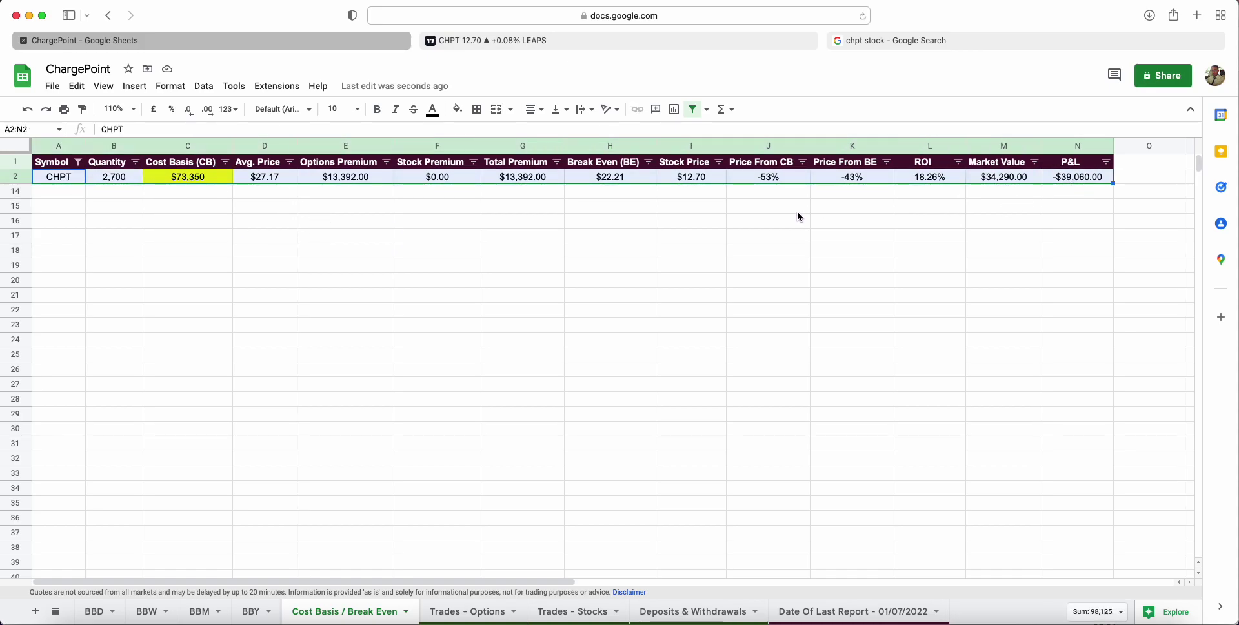
{"action": "left_click", "coordinate": [662, 251]}
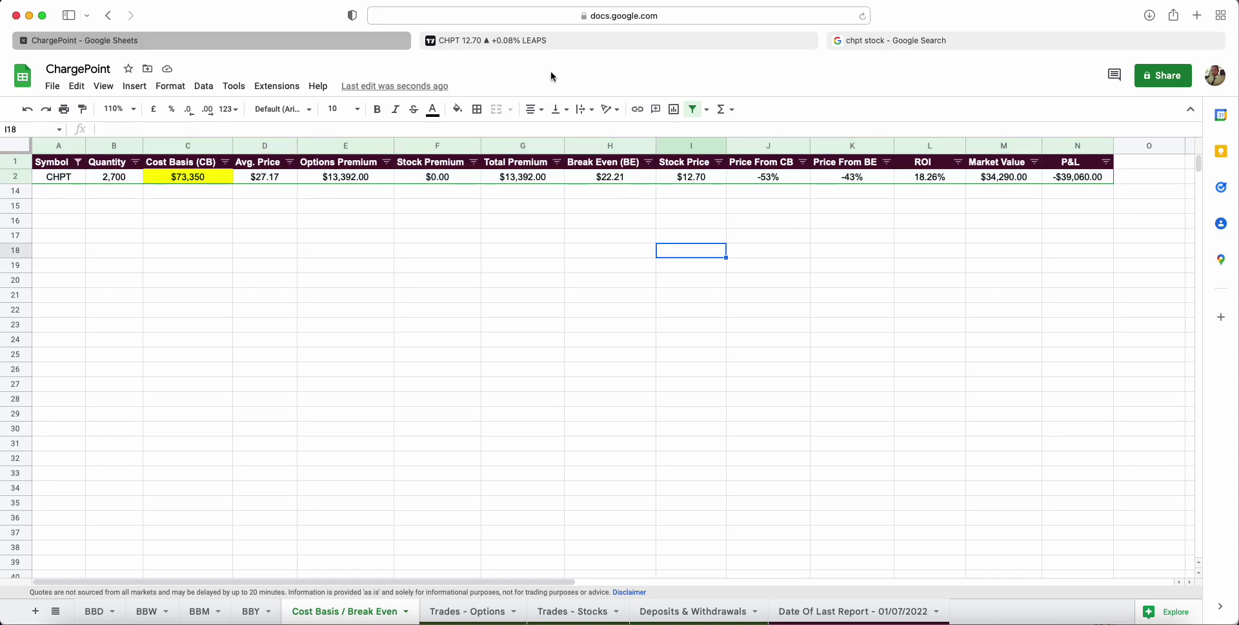
Step: Switch to the TradingView CHPT chart and view the price history around the cost basis and break-even lines
{"action": "left_click", "coordinate": [571, 42]}
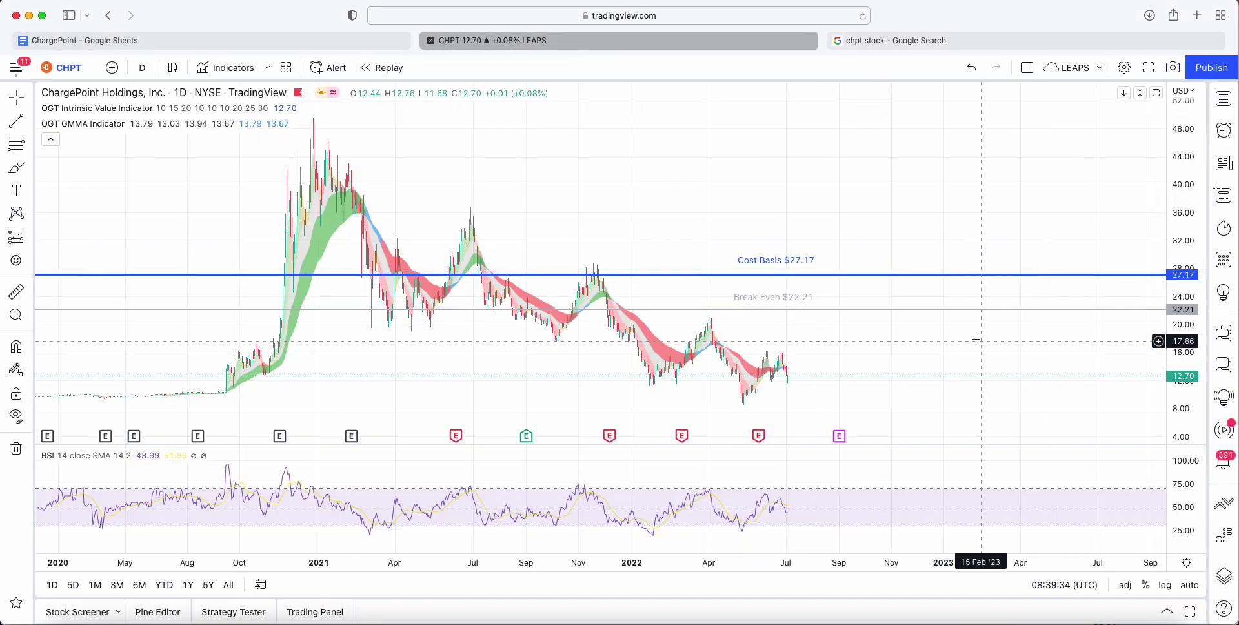
{"action": "scroll", "coordinate": [942, 330], "scroll_direction": "right", "scroll_amount": 5}
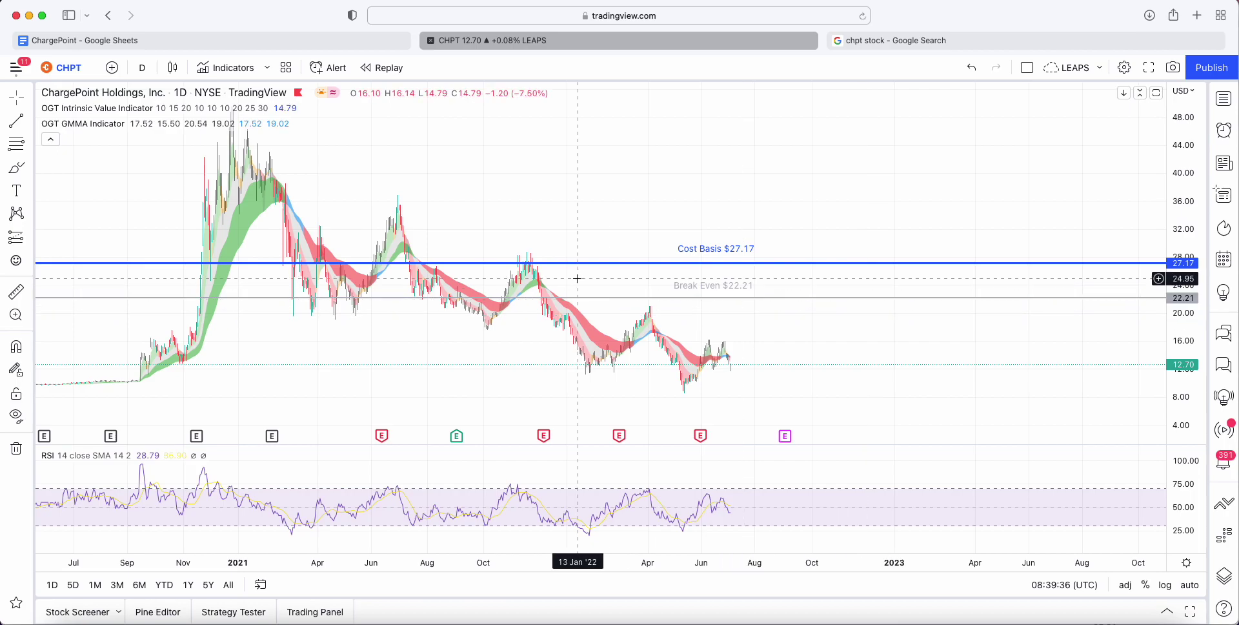
{"action": "scroll", "coordinate": [497, 258], "scroll_direction": "down", "scroll_amount": 2}
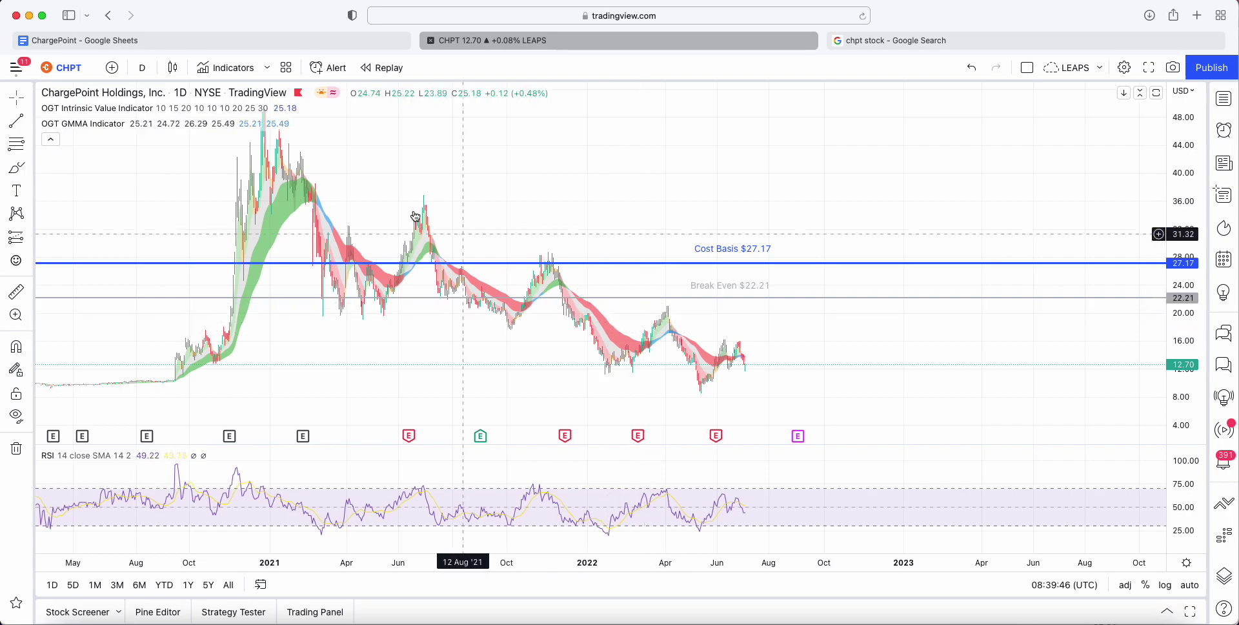
Step: Search the TradingView indicators for OGT, look through the listed scripts, and close the indicator list
{"action": "left_click", "coordinate": [226, 67]}
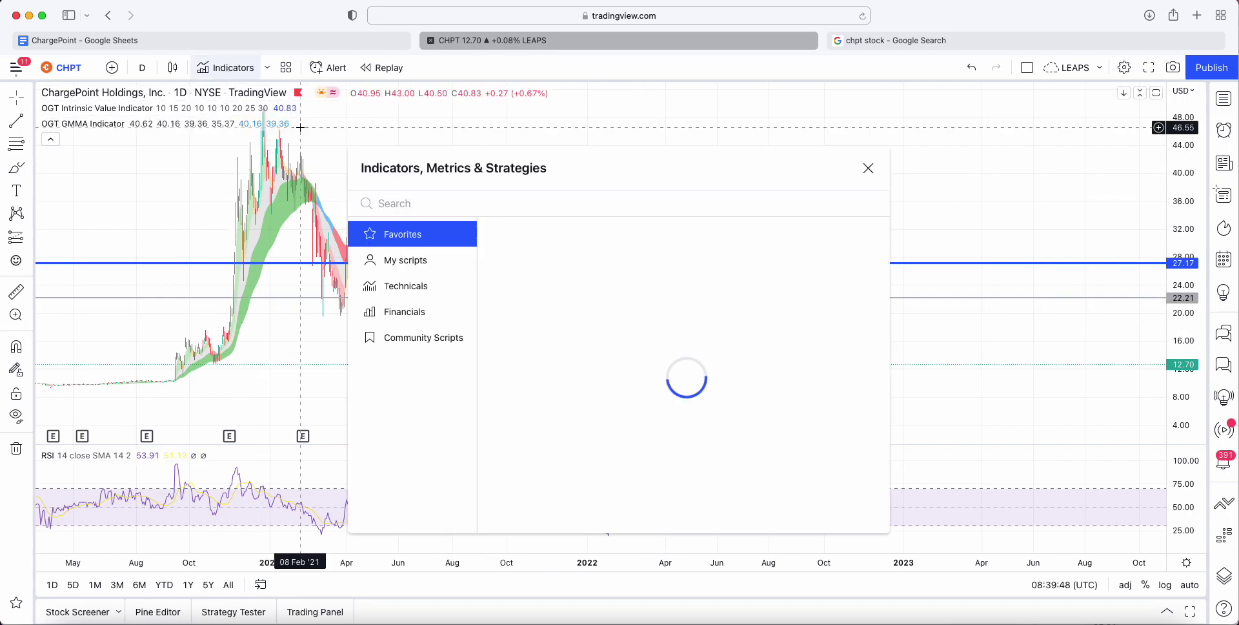
{"action": "type", "text": "OGT"}
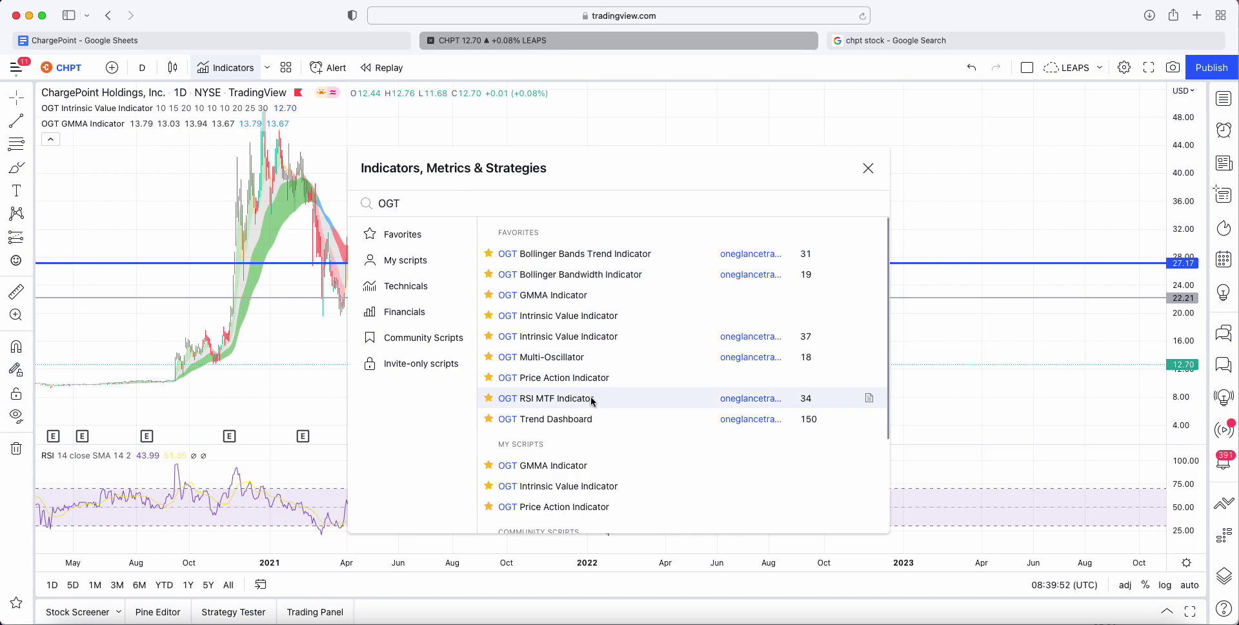
{"action": "scroll", "coordinate": [593, 391], "scroll_direction": "down", "scroll_amount": 3}
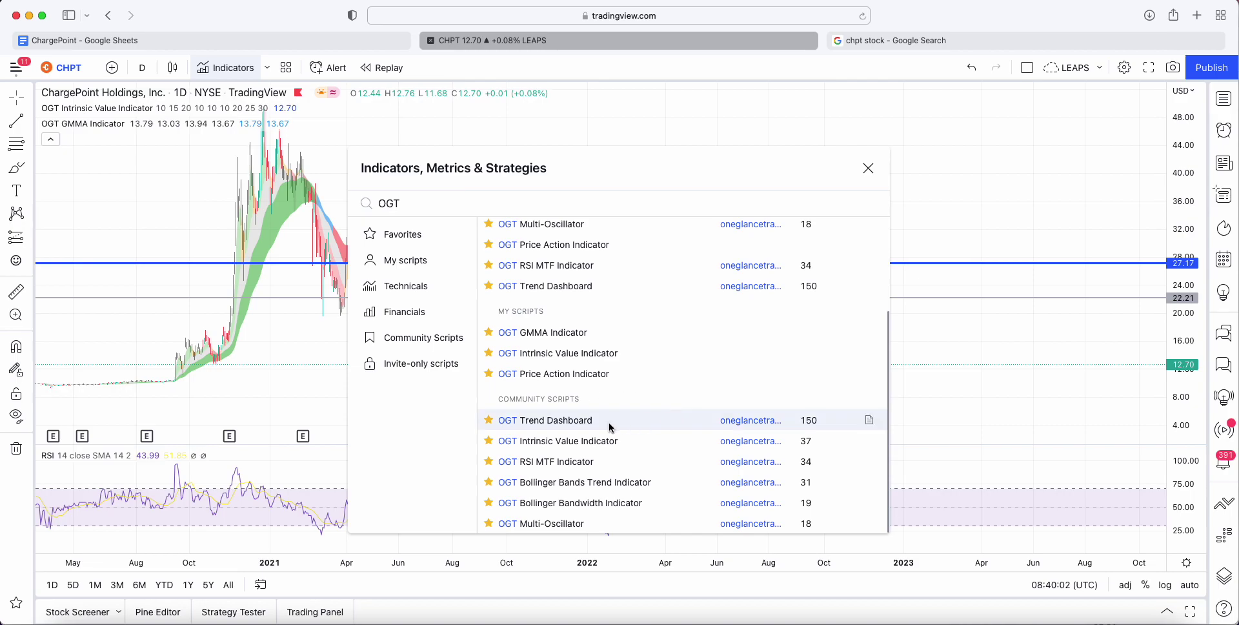
{"action": "scroll", "coordinate": [610, 427], "scroll_direction": "up", "scroll_amount": 3}
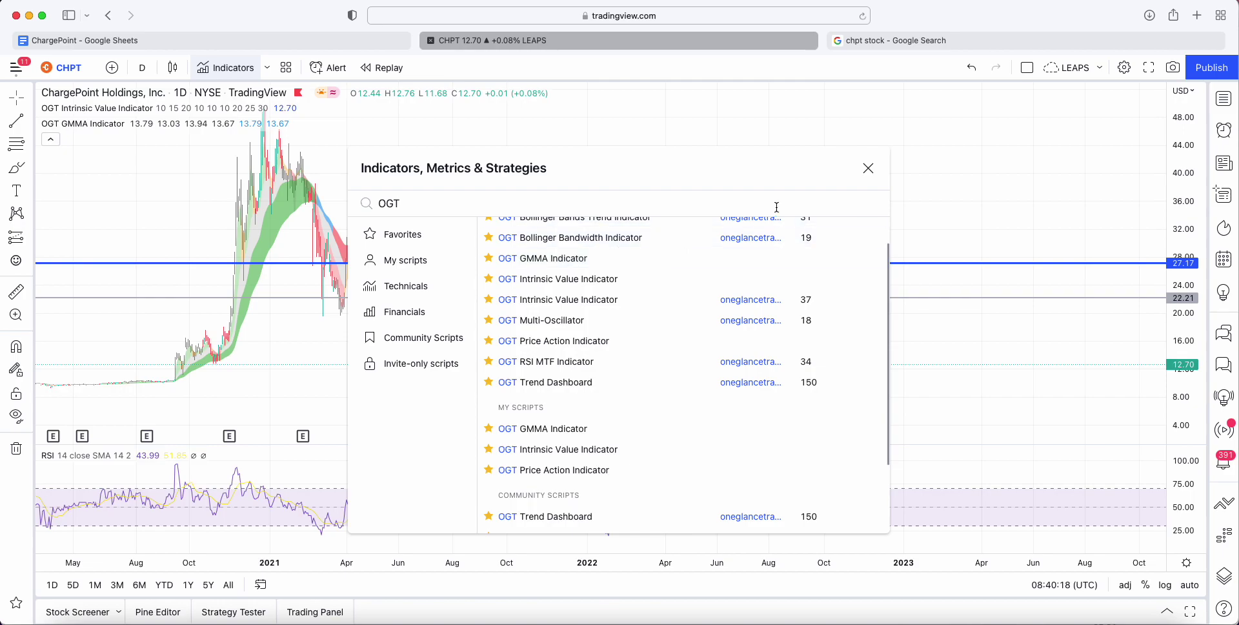
{"action": "left_click", "coordinate": [868, 168]}
Step: Examine recent CHPT price lows and the full price history on the chart, glancing briefly at the spreadsheet
{"action": "scroll", "coordinate": [894, 227], "scroll_direction": "up", "scroll_amount": 2}
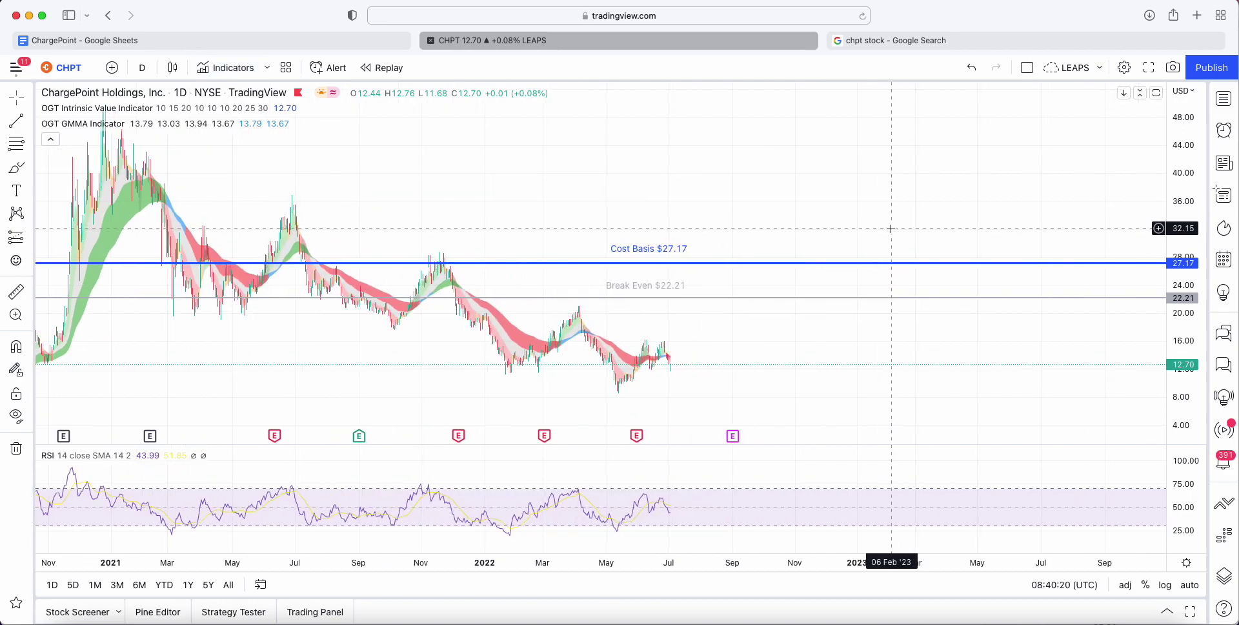
{"action": "scroll", "coordinate": [843, 316], "scroll_direction": "down", "scroll_amount": 2}
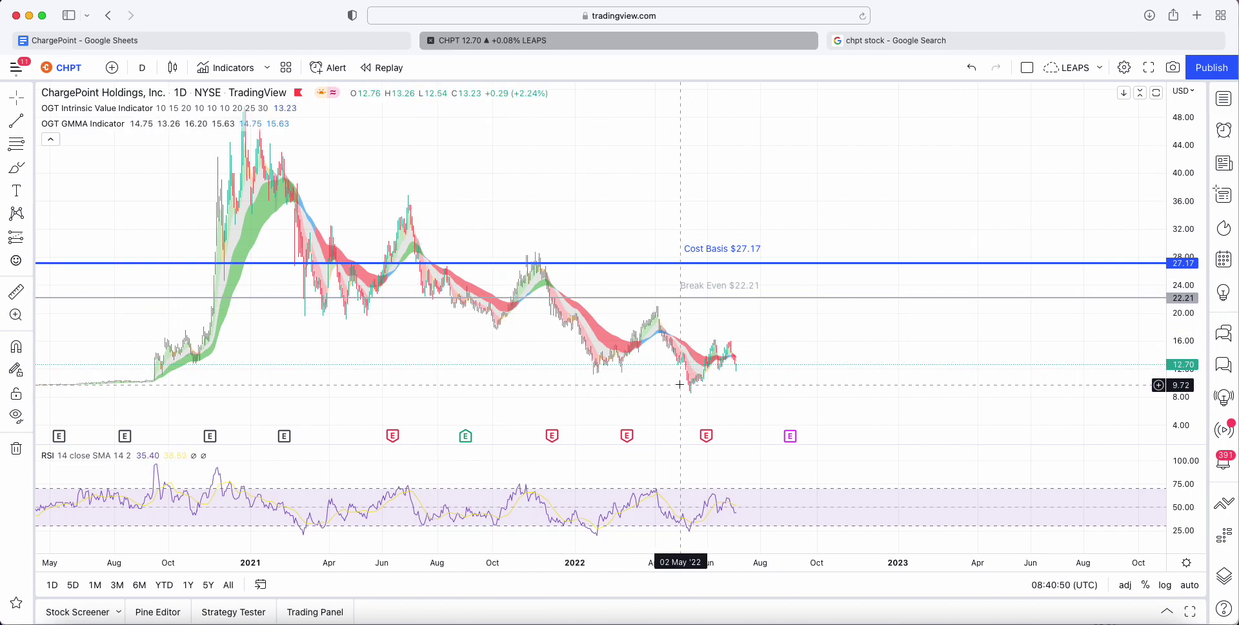
{"action": "scroll", "coordinate": [799, 379], "scroll_direction": "up", "scroll_amount": 2}
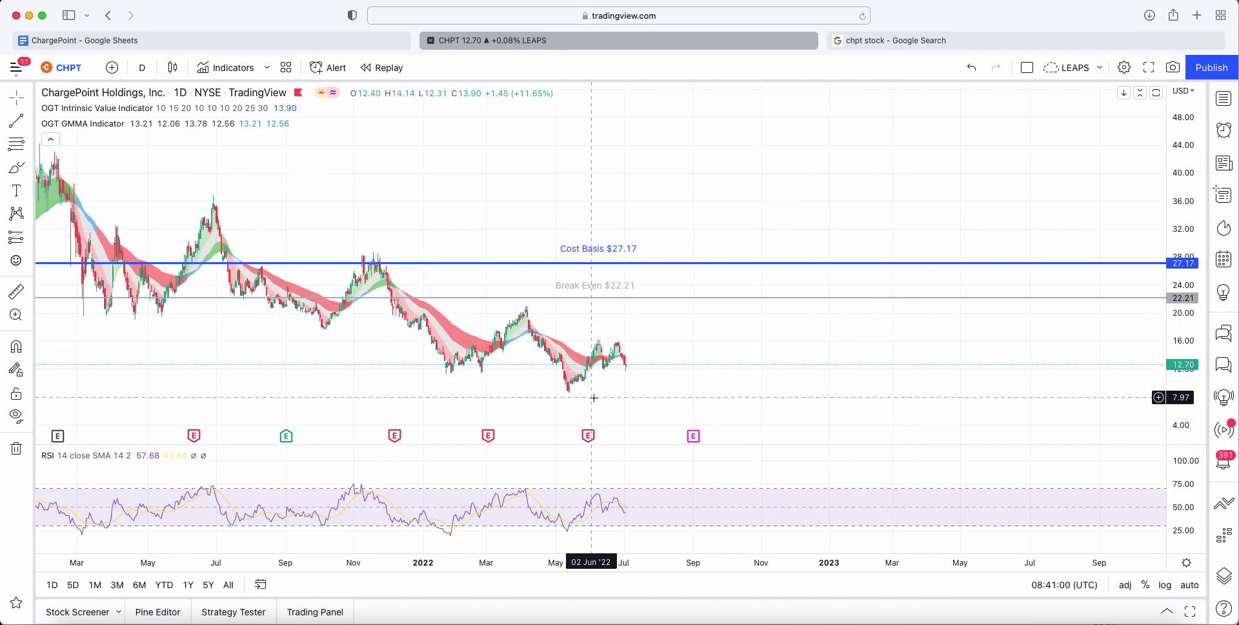
{"action": "scroll", "coordinate": [723, 380], "scroll_direction": "down", "scroll_amount": 3}
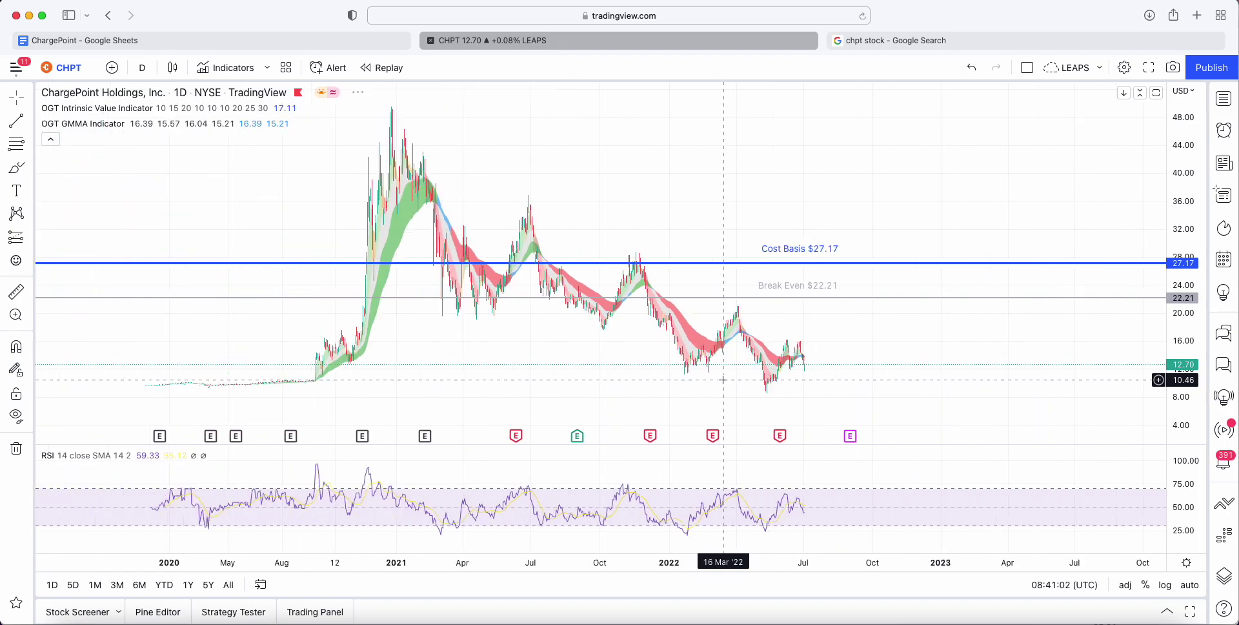
{"action": "mouse_move", "coordinate": [852, 439]}
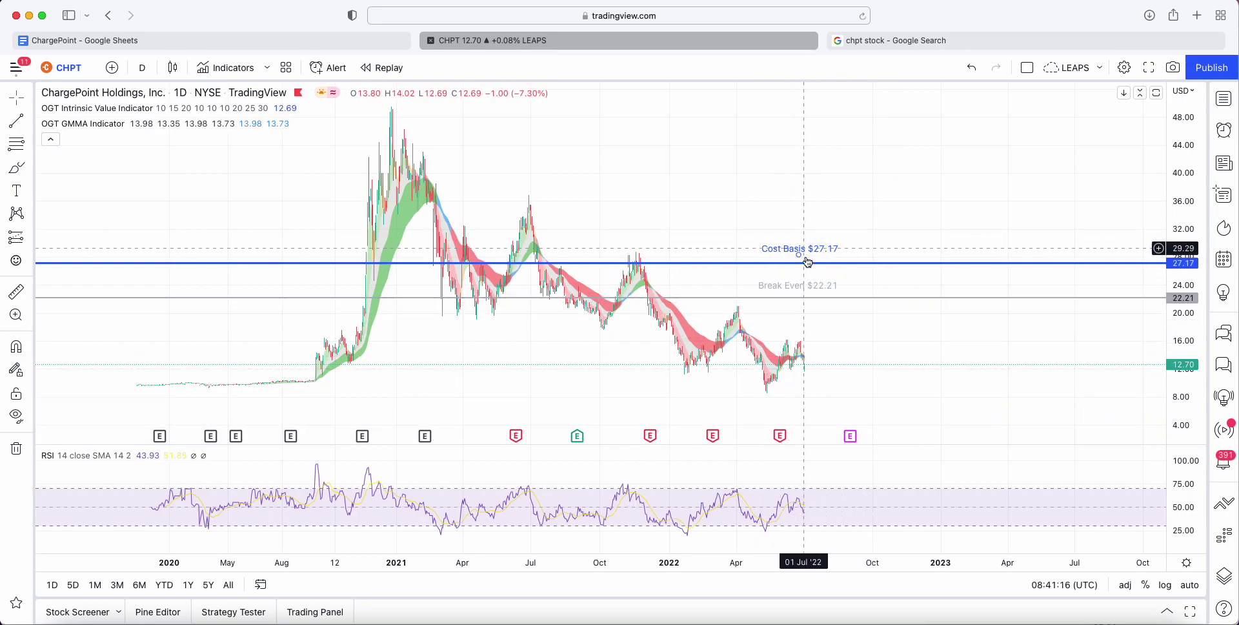
{"action": "left_click", "coordinate": [375, 45]}
{"action": "left_click", "coordinate": [532, 42]}
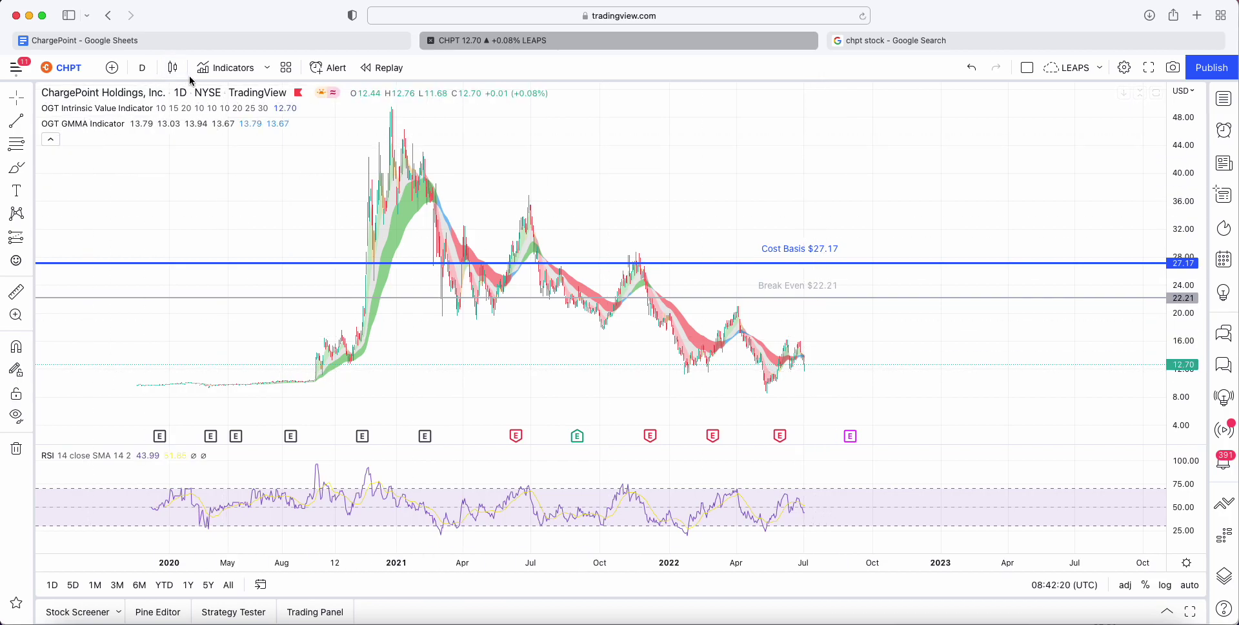
Step: Draw a nearly horizontal trend line at about $11.50 from late December 2021 to October 2022, and delete it
{"action": "left_click", "coordinate": [16, 121]}
{"action": "left_click", "coordinate": [669, 374]}
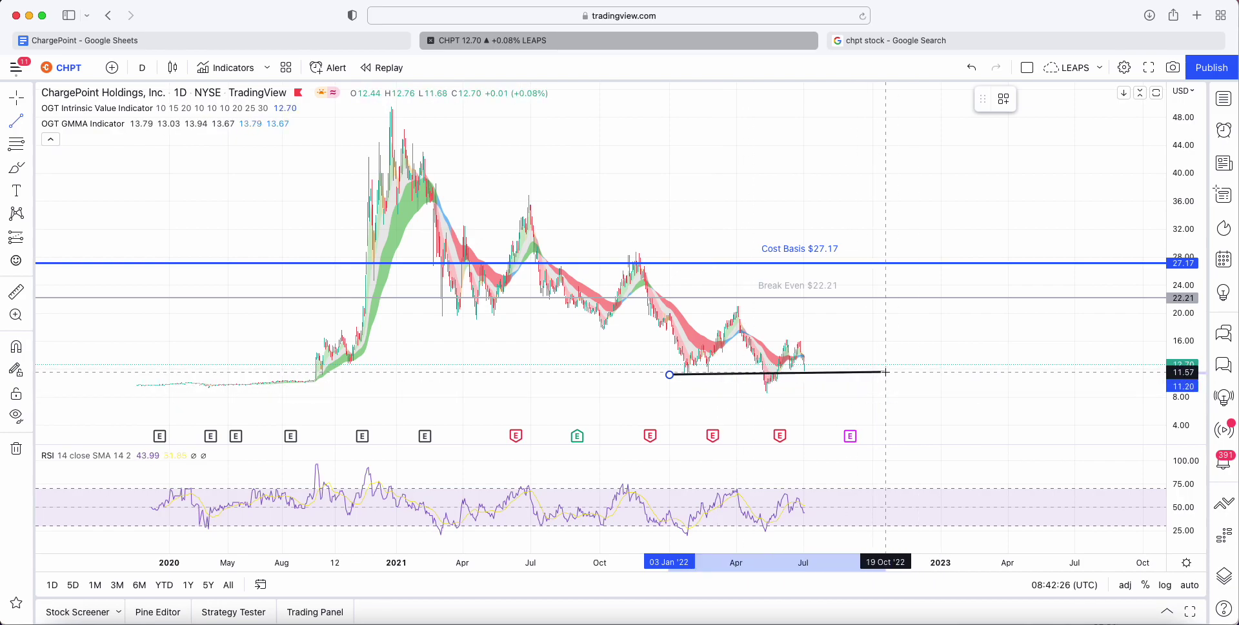
{"action": "left_click", "coordinate": [886, 372]}
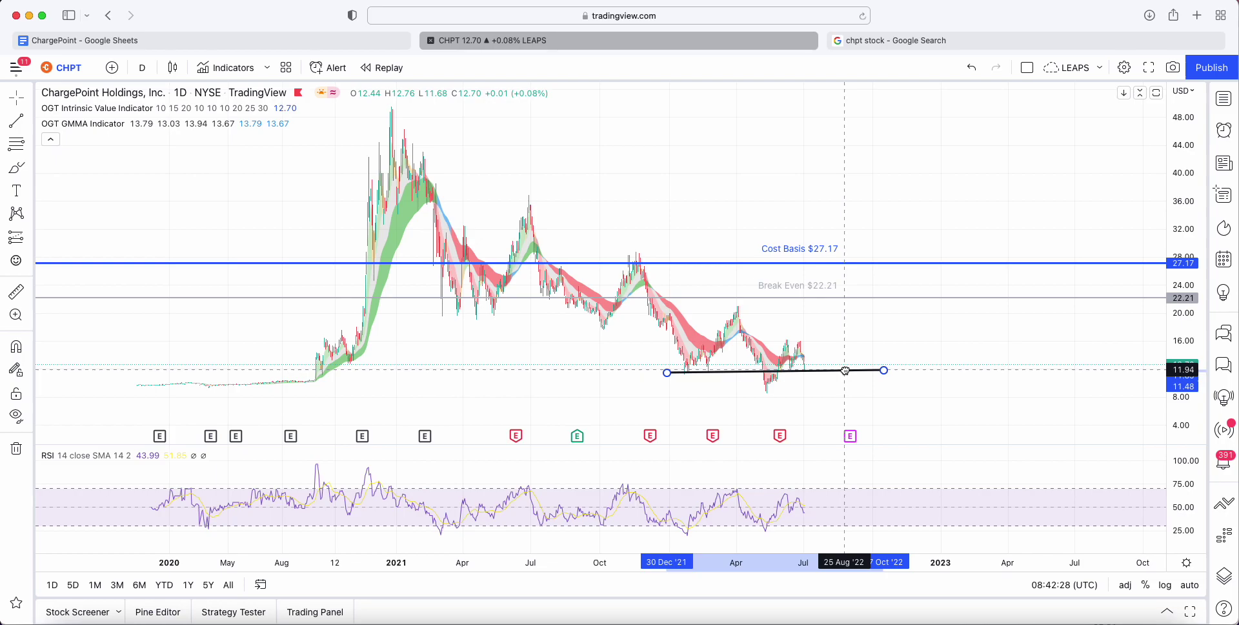
{"action": "left_click", "coordinate": [874, 407]}
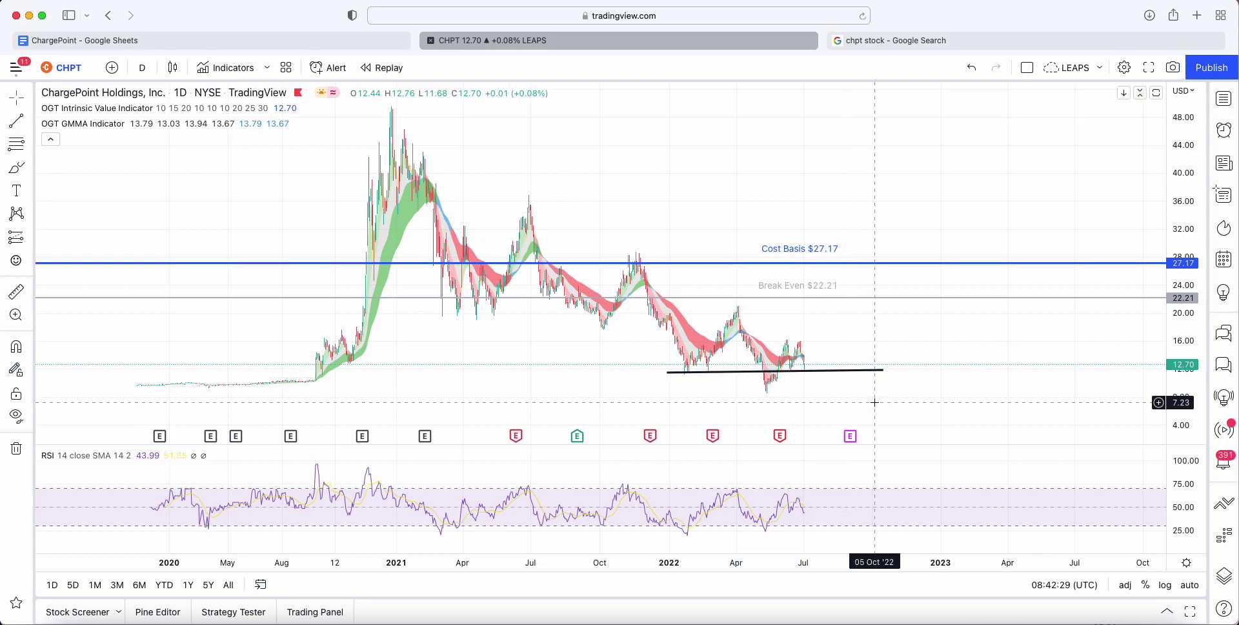
{"action": "left_click", "coordinate": [828, 372]}
{"action": "key", "text": "Delete"}
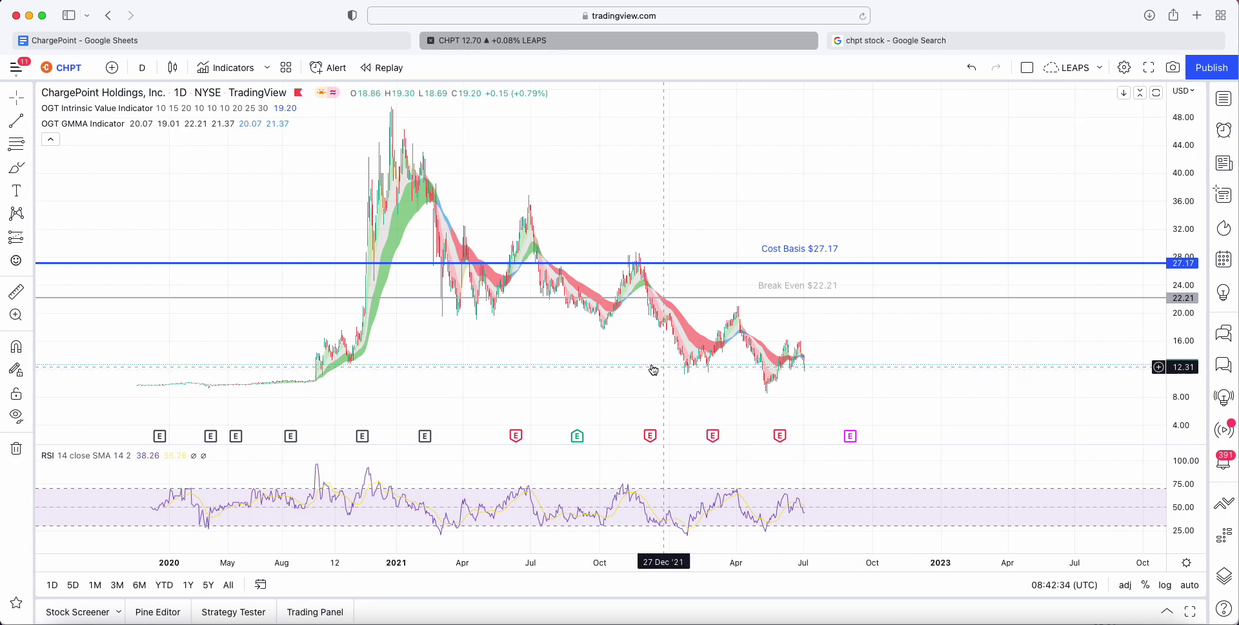
Step: Draw a descending trend line under the price lows from about $12.77 in January 2022 to about $8.62 in May 2022
{"action": "left_click", "coordinate": [15, 122]}
{"action": "left_click", "coordinate": [678, 363]}
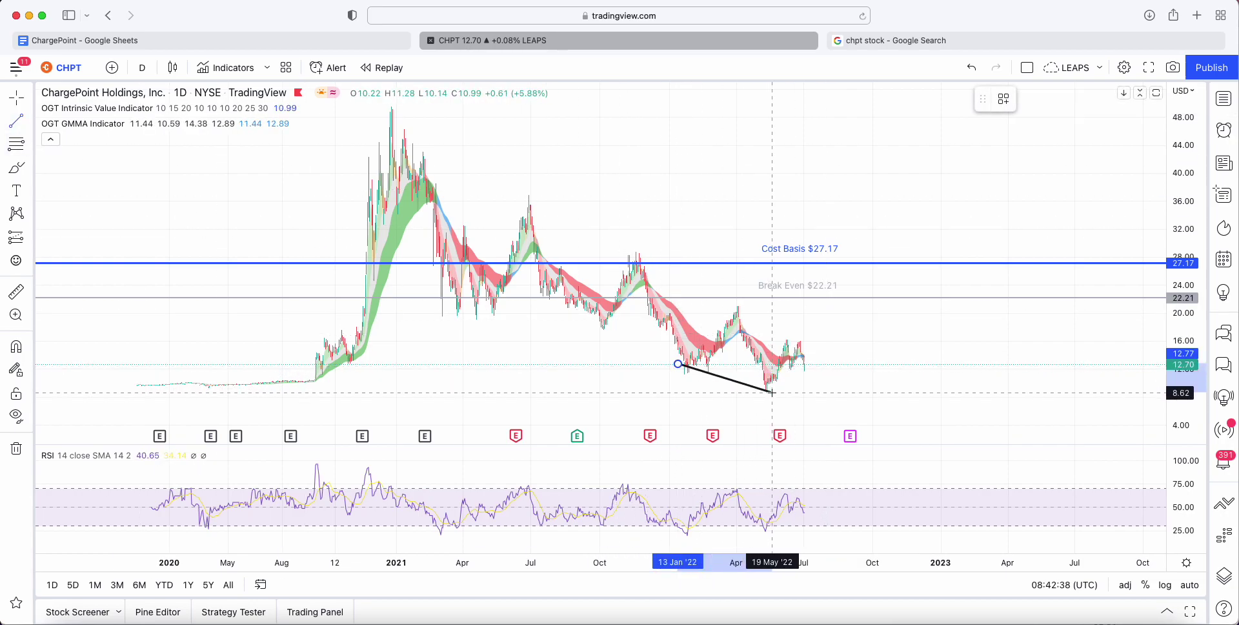
{"action": "left_click", "coordinate": [824, 393]}
{"action": "left_click_drag", "start_coordinate": [824, 393], "coordinate": [708, 390]}
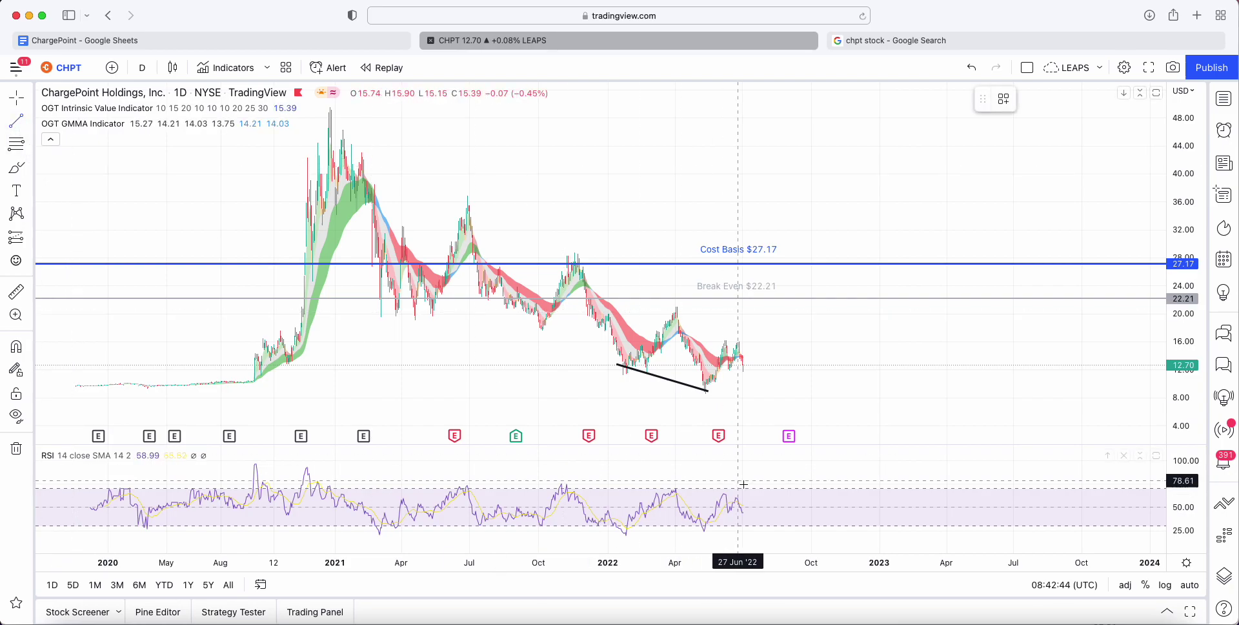
Step: Draw a trend line under the RSI lows from late January to late May 2022 and shift it slightly below the curve
{"action": "mouse_move", "coordinate": [627, 531]}
{"action": "left_mouse_down"}
{"action": "mouse_move", "coordinate": [711, 529]}
{"action": "mouse_move", "coordinate": [752, 490]}
{"action": "mouse_move", "coordinate": [710, 529]}
{"action": "left_mouse_up"}
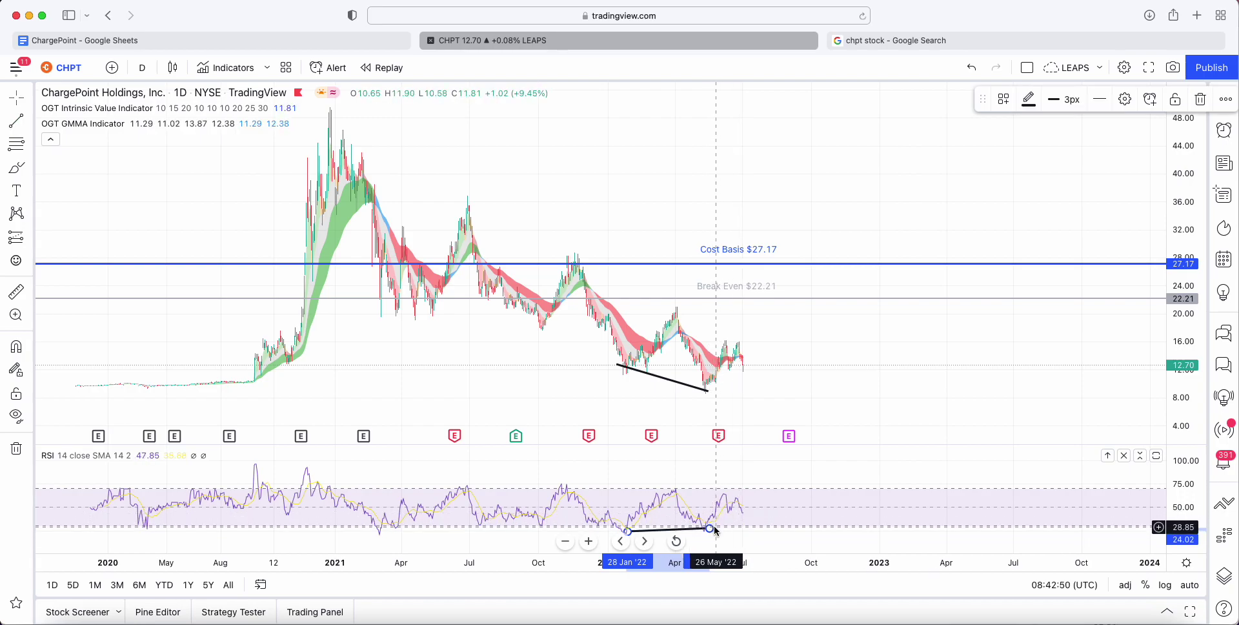
{"action": "left_click", "coordinate": [835, 507]}
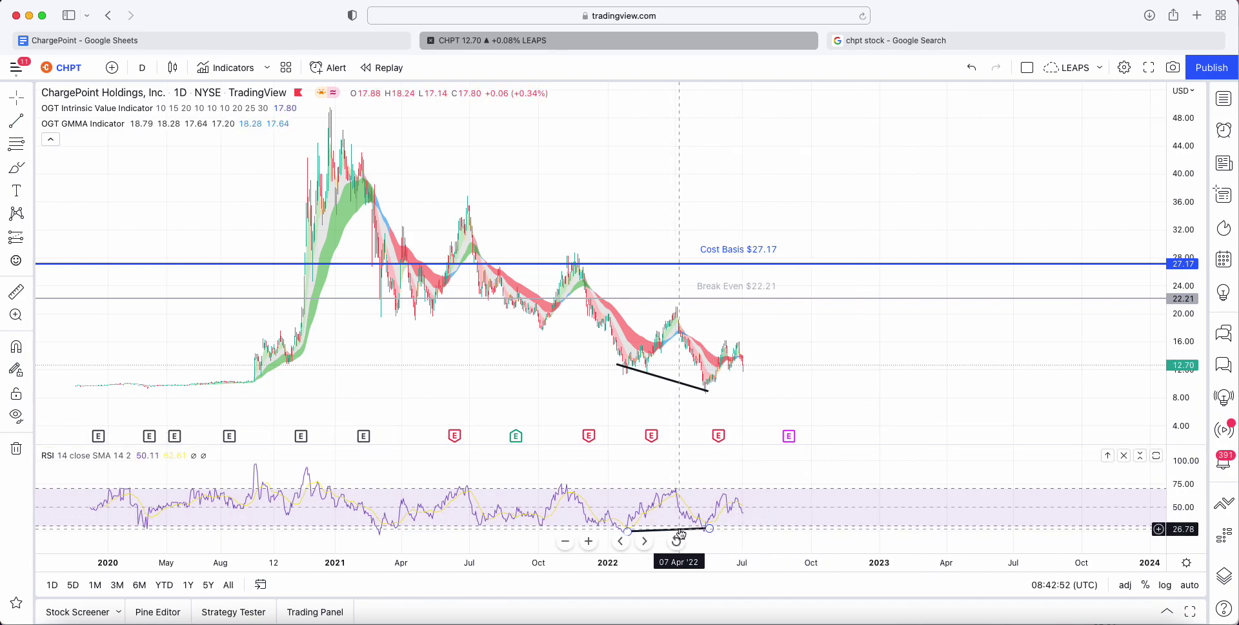
{"action": "left_click_drag", "start_coordinate": [681, 533], "coordinate": [675, 536]}
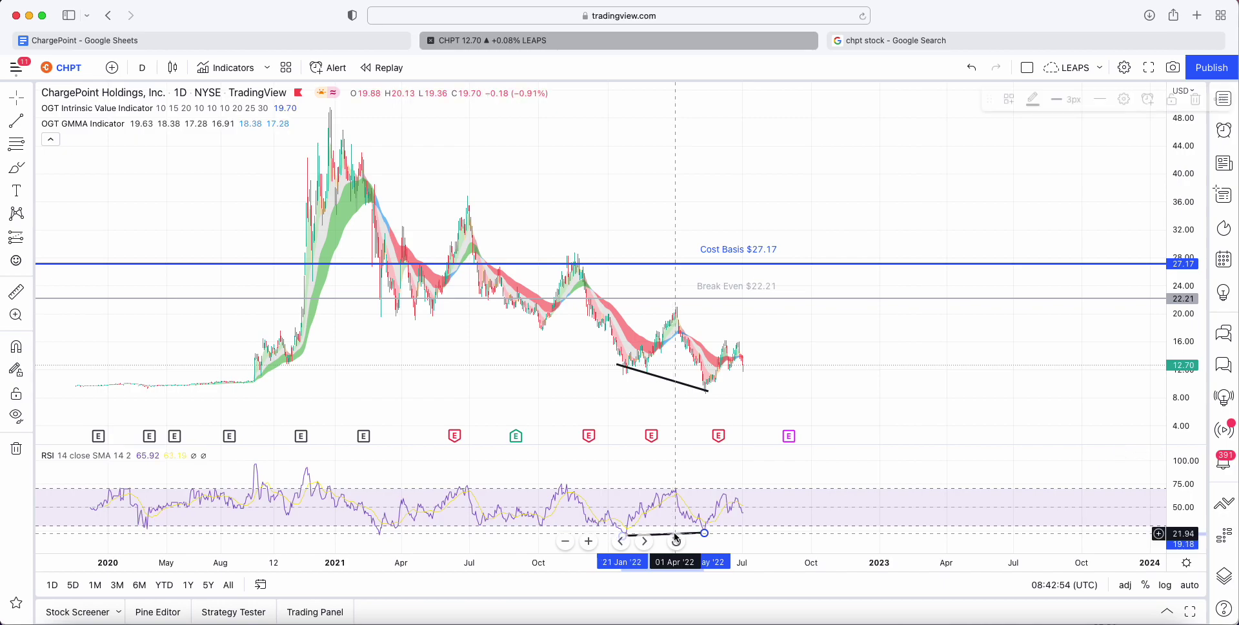
Step: Draw a descending trend line over the price highs from about $48 in December 2020 to about $2.25 in February 2023, fine-tuning its start point
{"action": "left_click", "coordinate": [874, 429]}
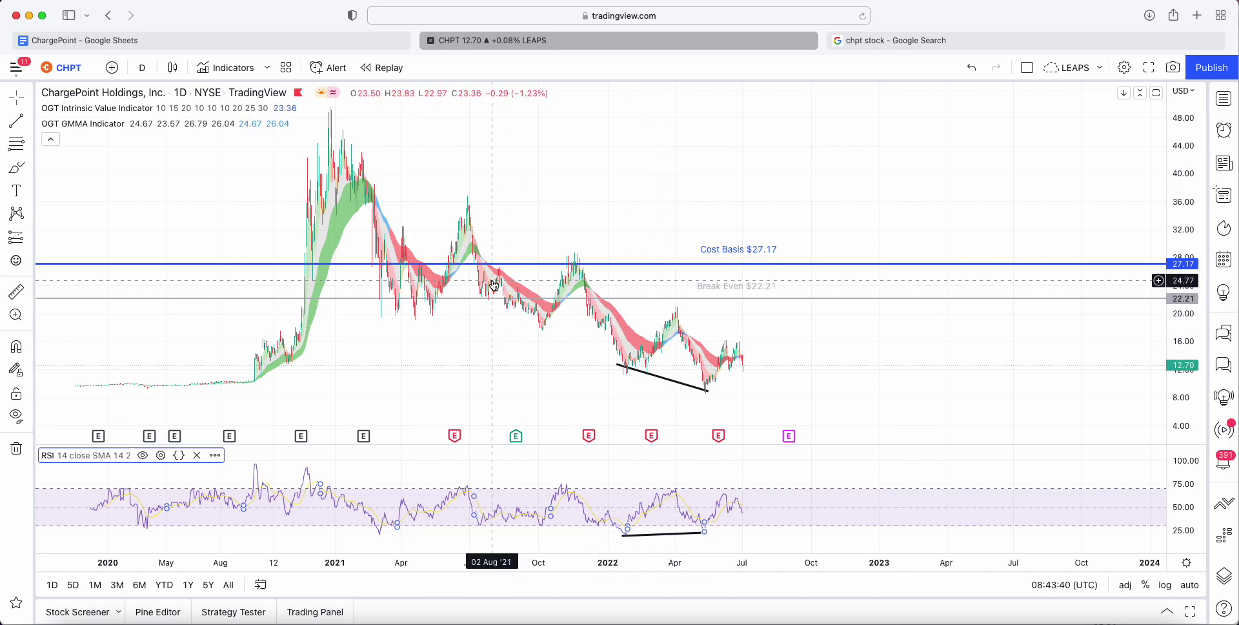
{"action": "left_click", "coordinate": [17, 120]}
{"action": "left_click", "coordinate": [331, 111]}
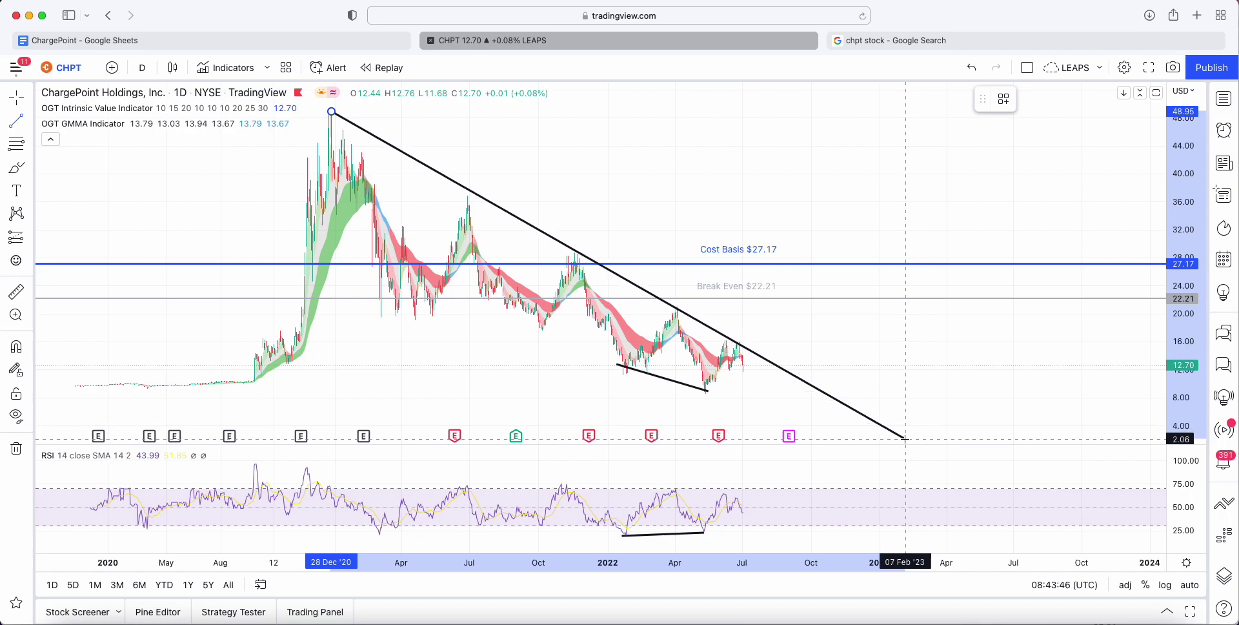
{"action": "left_click", "coordinate": [902, 437]}
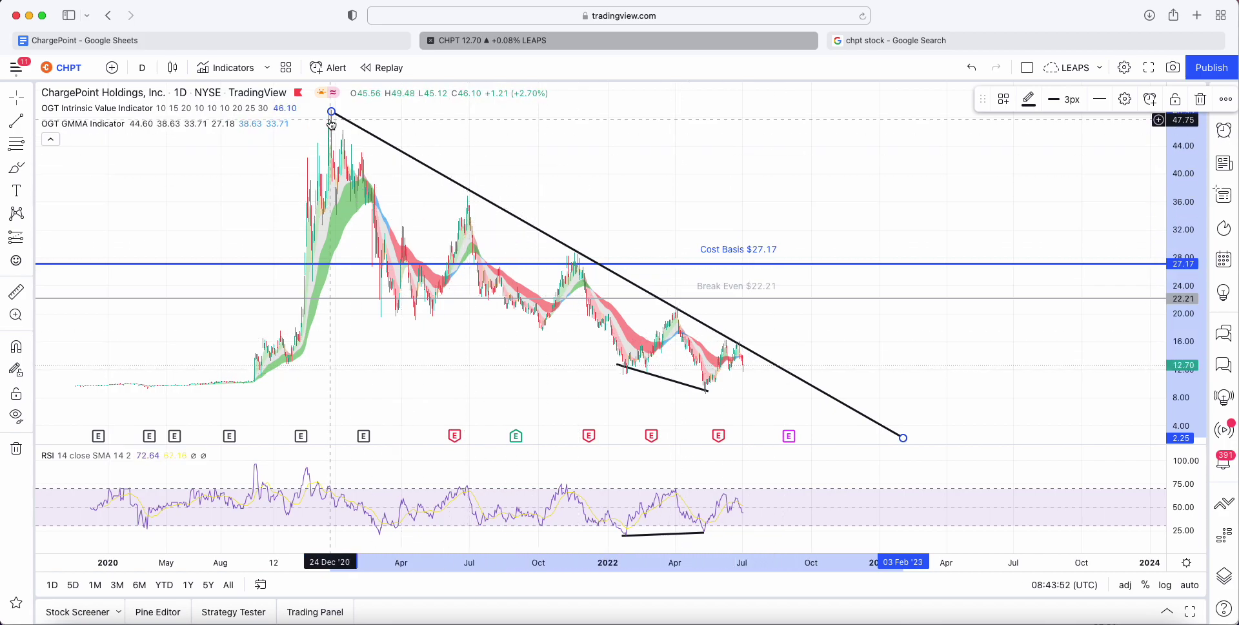
{"action": "left_click_drag", "start_coordinate": [331, 113], "coordinate": [326, 117]}
{"action": "left_click", "coordinate": [419, 145]}
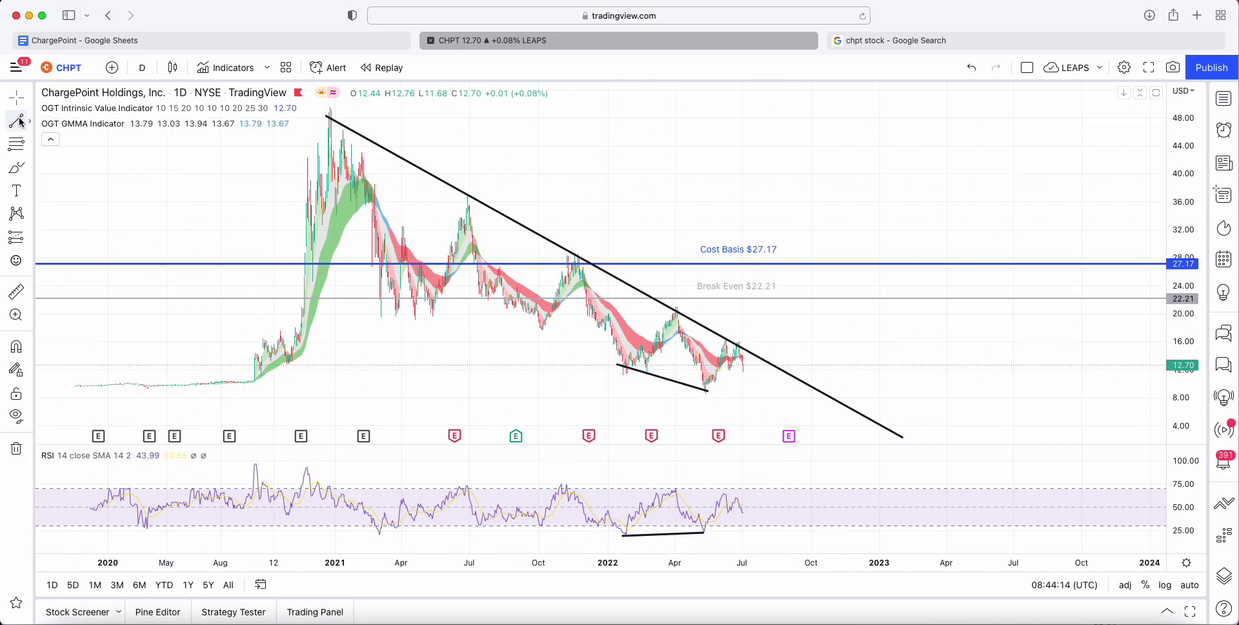
Step: Draw a nearly horizontal trend line from about $12.86 in late April 2021 to about $12 in February 2023
{"action": "left_click", "coordinate": [421, 363]}
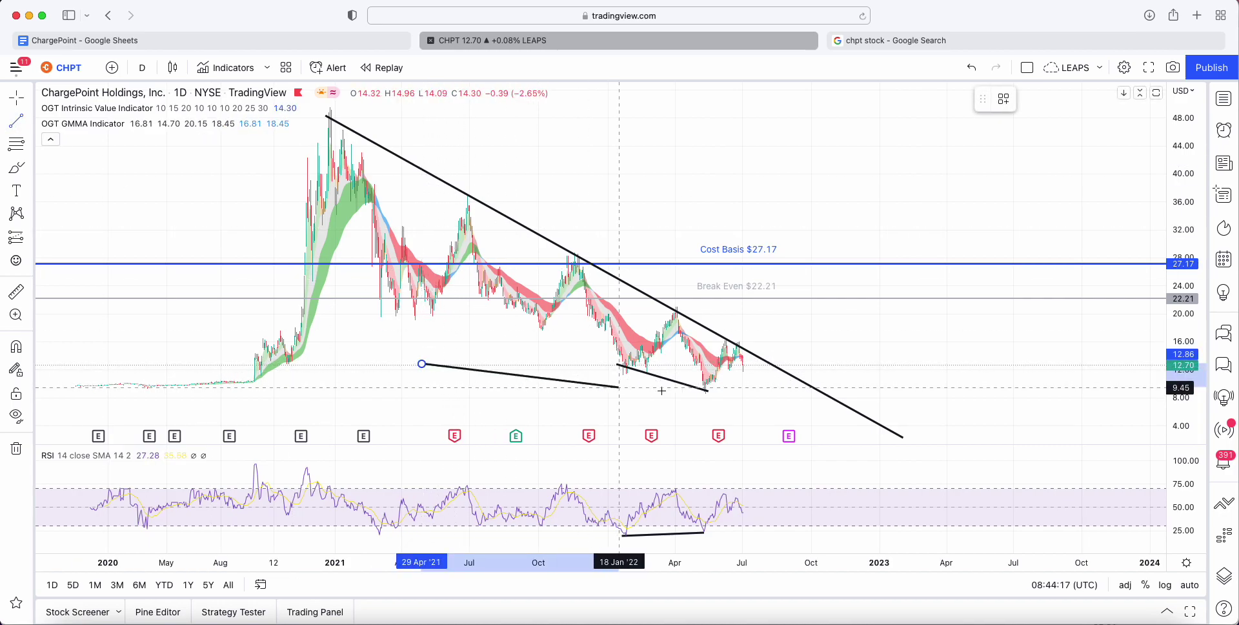
{"action": "left_click", "coordinate": [908, 368]}
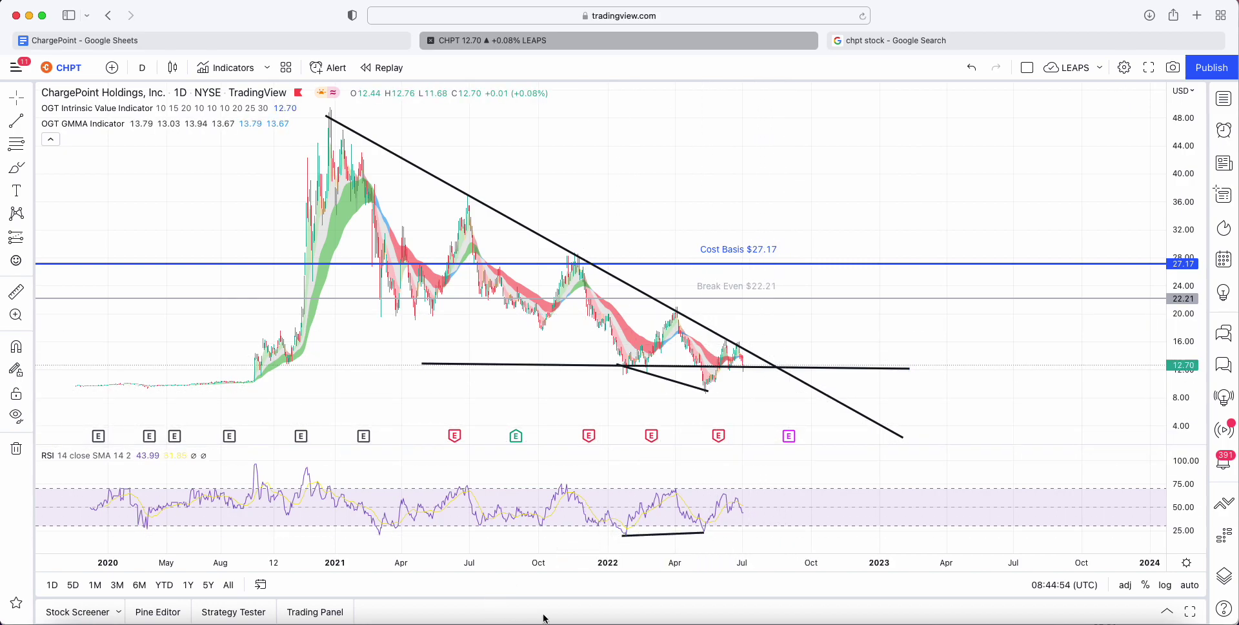
Step: Switch to the option positions image in the paint program and mark the two puts' strikes, expiries and average prices with black brush strokes
{"action": "left_click", "coordinate": [687, 618]}
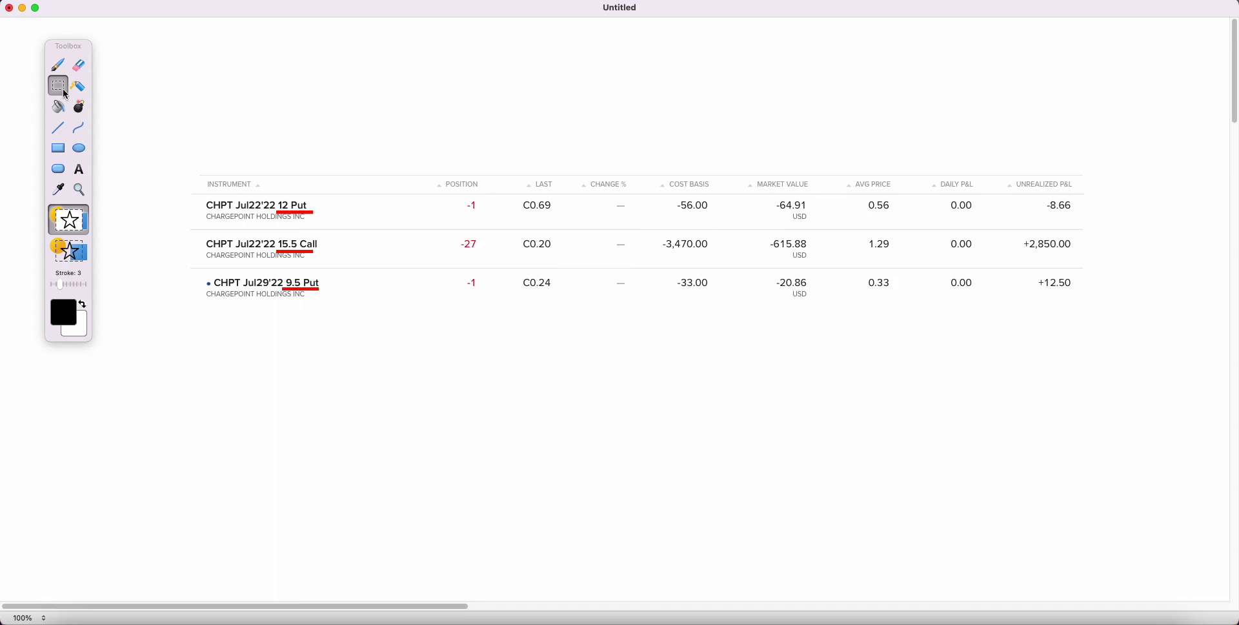
{"action": "key", "text": "b"}
{"action": "mouse_move", "coordinate": [305, 188]}
{"action": "left_mouse_down"}
{"action": "mouse_move", "coordinate": [284, 219]}
{"action": "mouse_move", "coordinate": [298, 186]}
{"action": "left_mouse_up"}
{"action": "mouse_move", "coordinate": [323, 271]}
{"action": "left_mouse_down"}
{"action": "mouse_move", "coordinate": [269, 263]}
{"action": "mouse_move", "coordinate": [330, 285]}
{"action": "mouse_move", "coordinate": [249, 291]}
{"action": "mouse_move", "coordinate": [281, 290]}
{"action": "left_mouse_up"}
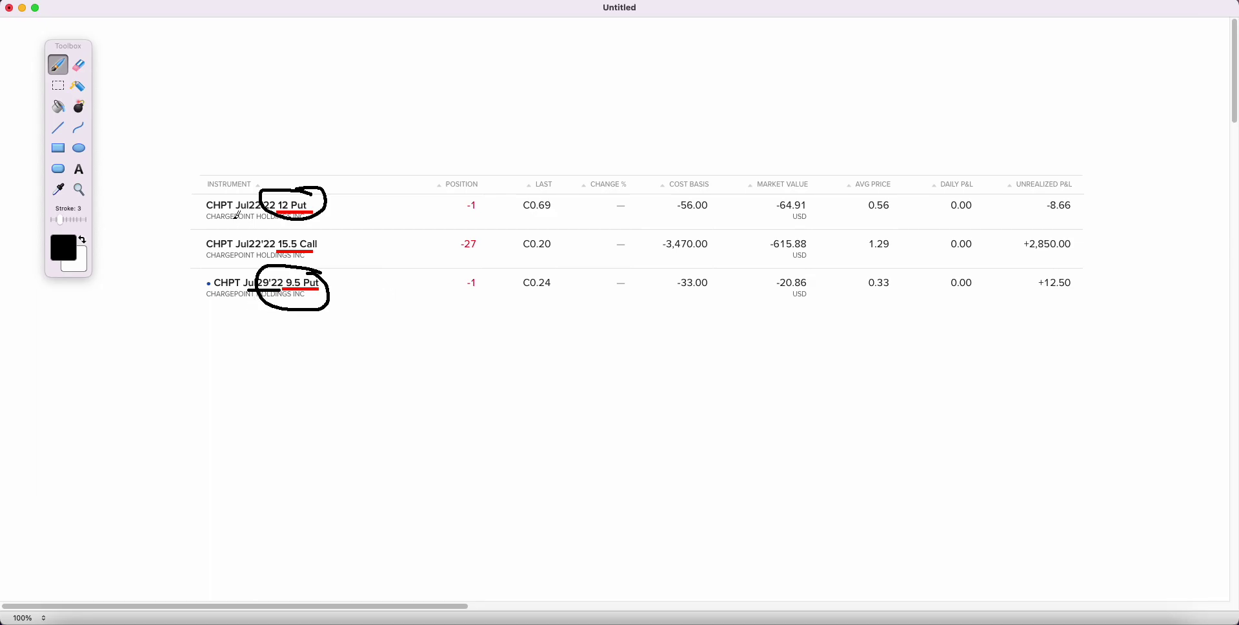
{"action": "left_click_drag", "start_coordinate": [236, 210], "coordinate": [276, 211]}
{"action": "mouse_move", "coordinate": [907, 277]}
{"action": "left_mouse_down"}
{"action": "mouse_move", "coordinate": [885, 271]}
{"action": "mouse_move", "coordinate": [864, 289]}
{"action": "mouse_move", "coordinate": [900, 277]}
{"action": "left_mouse_up"}
{"action": "mouse_move", "coordinate": [894, 215]}
{"action": "left_mouse_down"}
{"action": "mouse_move", "coordinate": [883, 188]}
{"action": "mouse_move", "coordinate": [889, 214]}
{"action": "mouse_move", "coordinate": [894, 192]}
{"action": "left_mouse_up"}
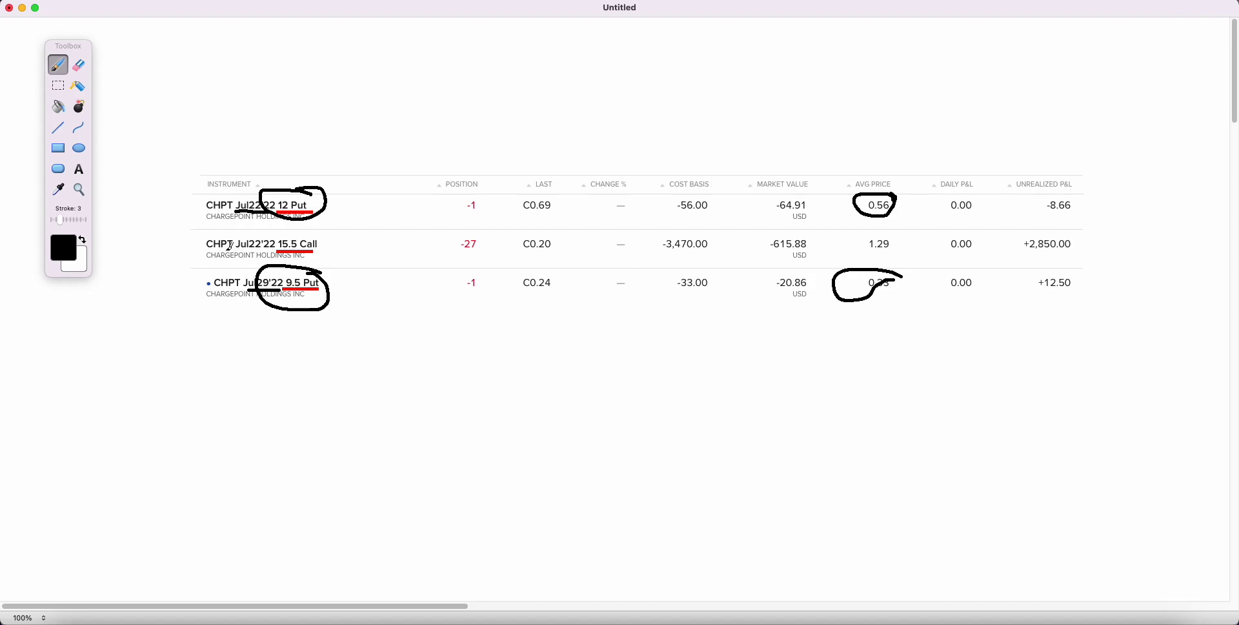
Step: Mark the 15.5 Call's strike, average price, unrealized P&L and cost basis with black brush strokes, glancing at the price chart in between
{"action": "left_click_drag", "start_coordinate": [321, 239], "coordinate": [266, 237]}
{"action": "left_click_drag", "start_coordinate": [311, 271], "coordinate": [320, 233]}
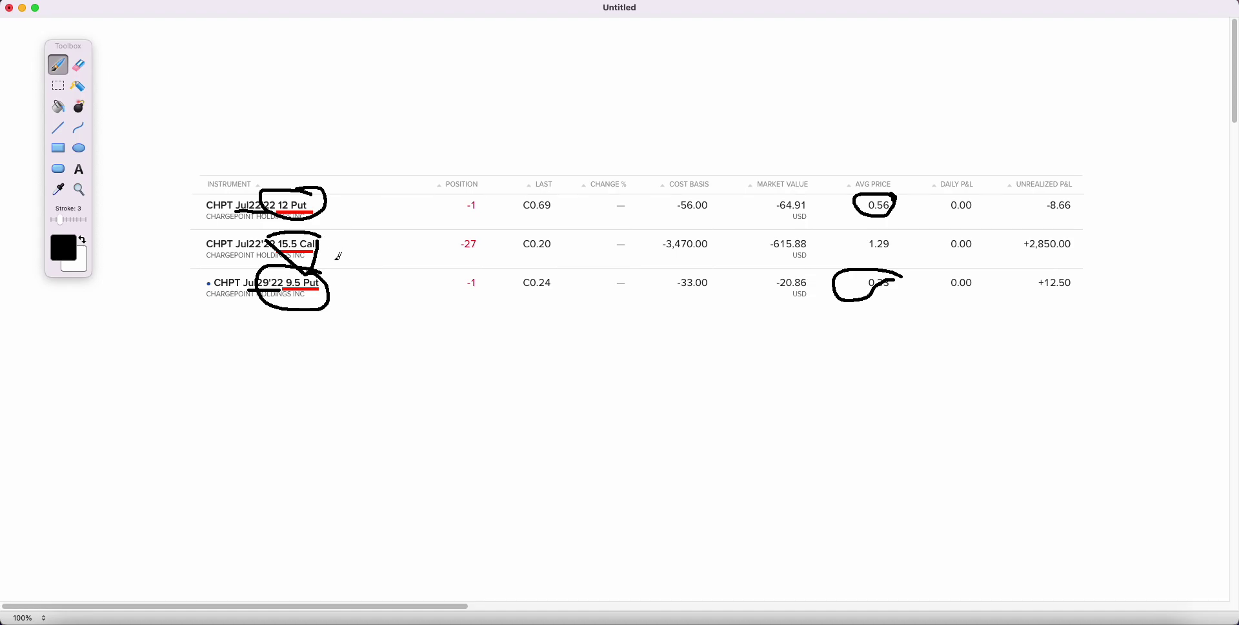
{"action": "key", "text": "super+Tab"}
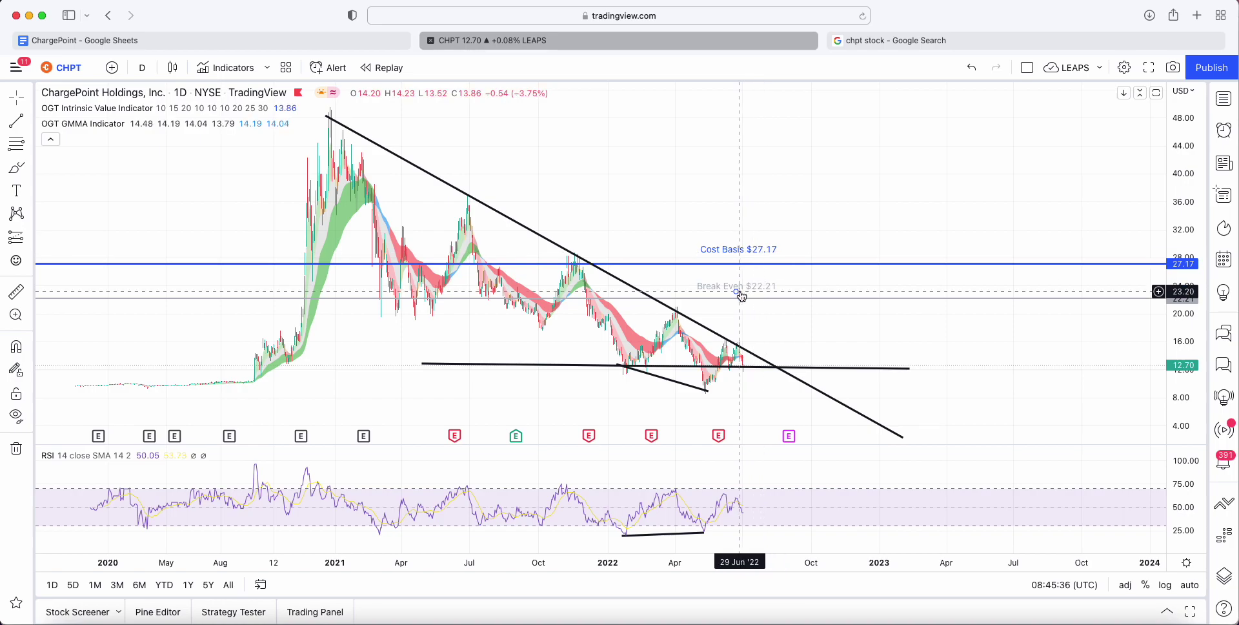
{"action": "key", "text": "super+Tab"}
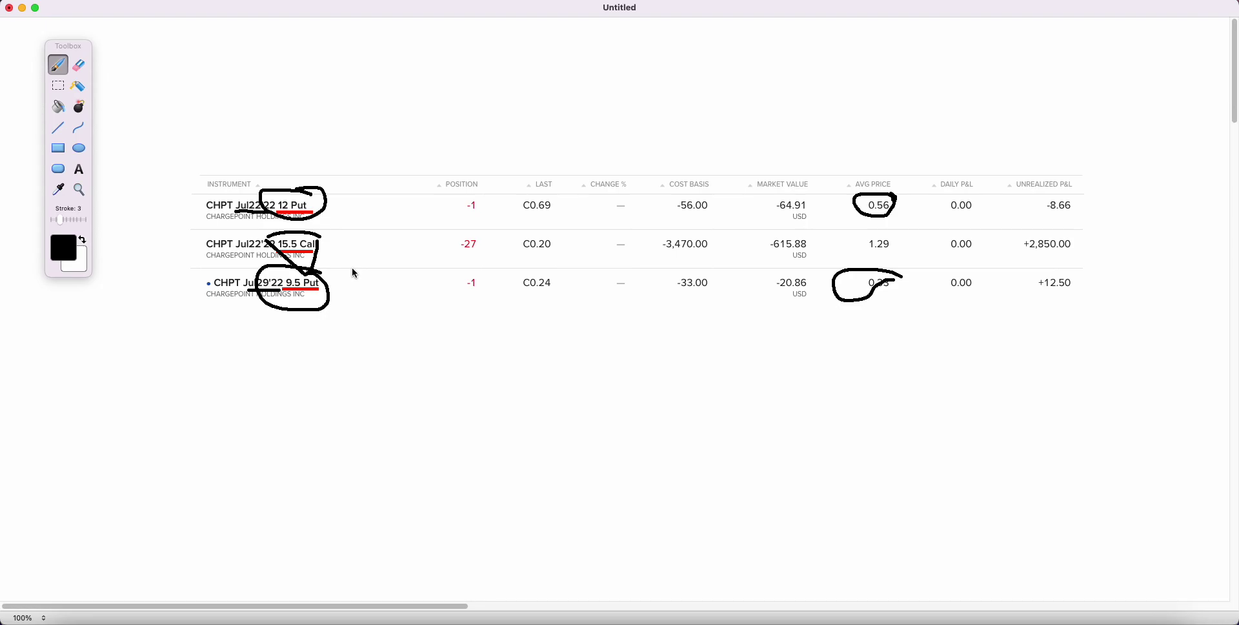
{"action": "mouse_move", "coordinate": [913, 249]}
{"action": "left_mouse_down"}
{"action": "mouse_move", "coordinate": [865, 250]}
{"action": "mouse_move", "coordinate": [904, 260]}
{"action": "mouse_move", "coordinate": [913, 249]}
{"action": "left_mouse_up"}
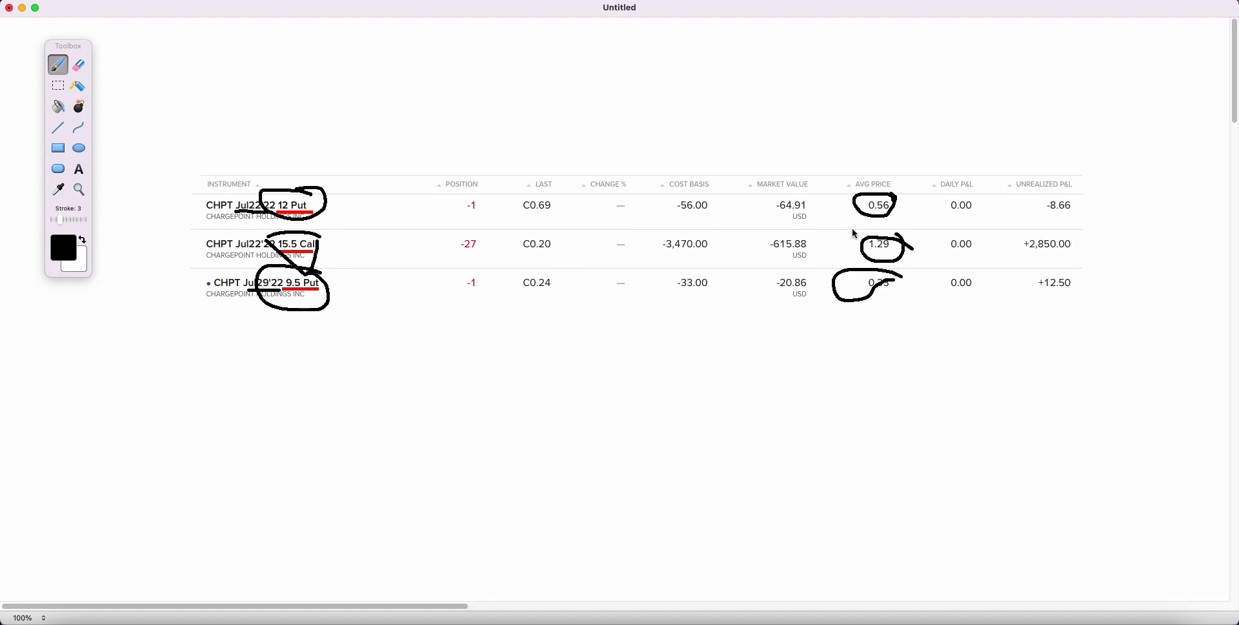
{"action": "mouse_move", "coordinate": [1083, 254]}
{"action": "left_mouse_down"}
{"action": "mouse_move", "coordinate": [1045, 234]}
{"action": "mouse_move", "coordinate": [1078, 261]}
{"action": "mouse_move", "coordinate": [1084, 246]}
{"action": "mouse_move", "coordinate": [1095, 258]}
{"action": "left_mouse_up"}
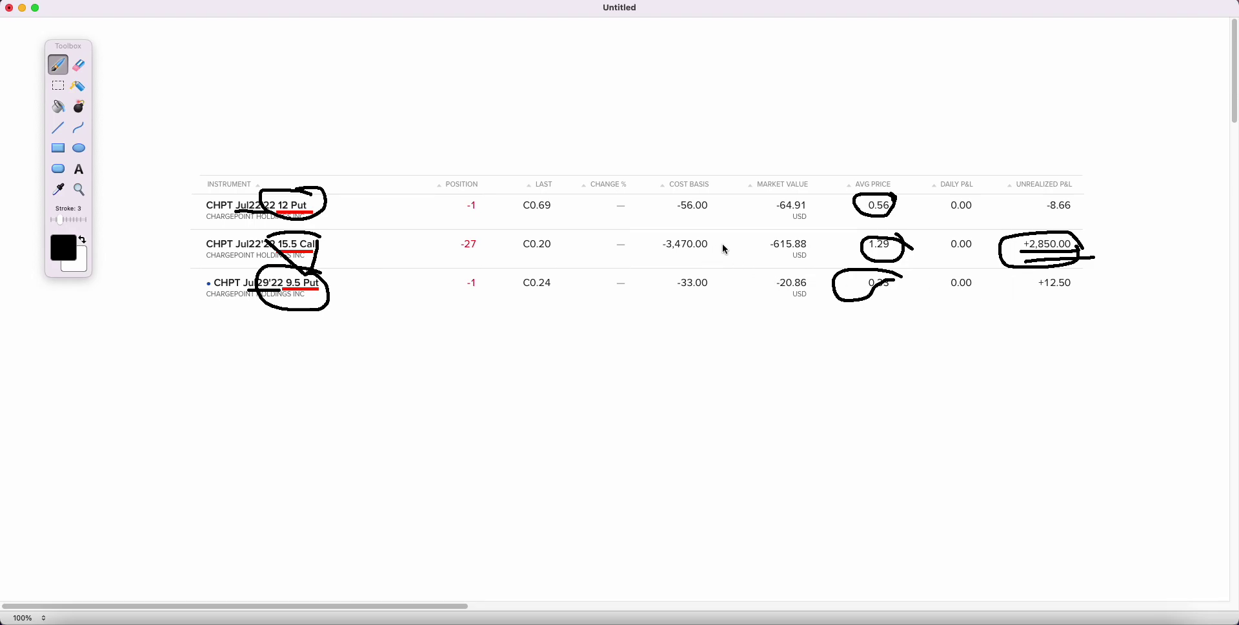
{"action": "mouse_move", "coordinate": [723, 251]}
{"action": "left_mouse_down"}
{"action": "mouse_move", "coordinate": [667, 263]}
{"action": "mouse_move", "coordinate": [683, 236]}
{"action": "left_mouse_up"}
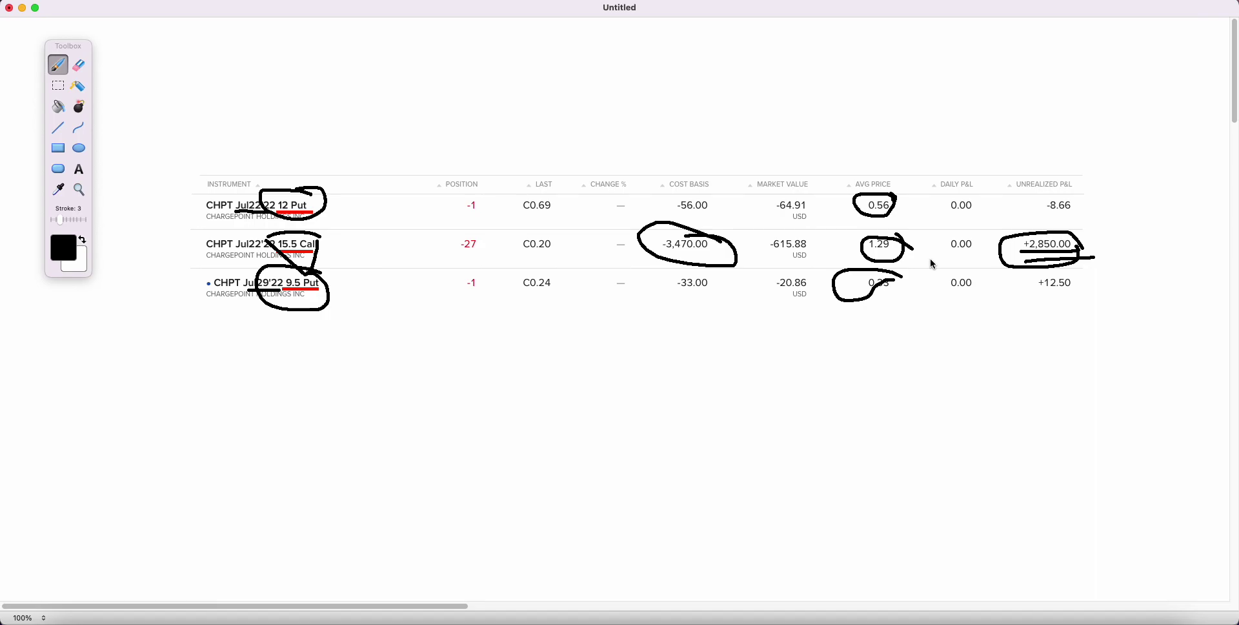
Step: Calculate 5*27 with the system search, dismiss it and switch back to the CHPT price chart in TradingView
{"action": "key", "text": "super+space"}
{"action": "type", "text": "5"}
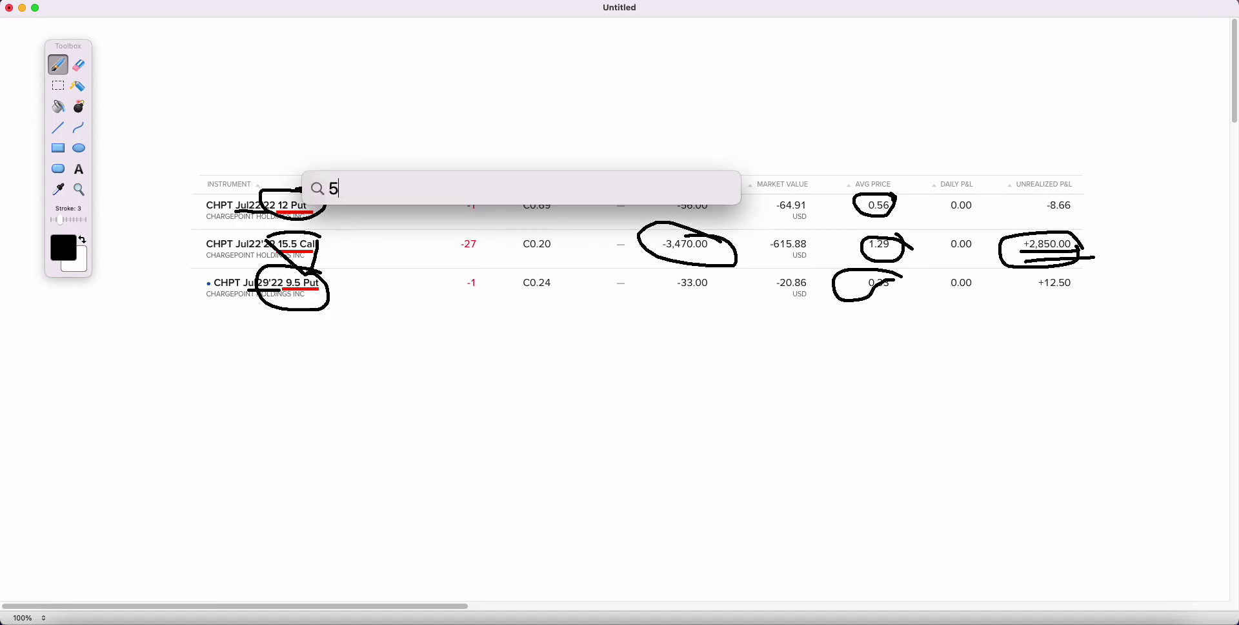
{"action": "type", "text": "*27"}
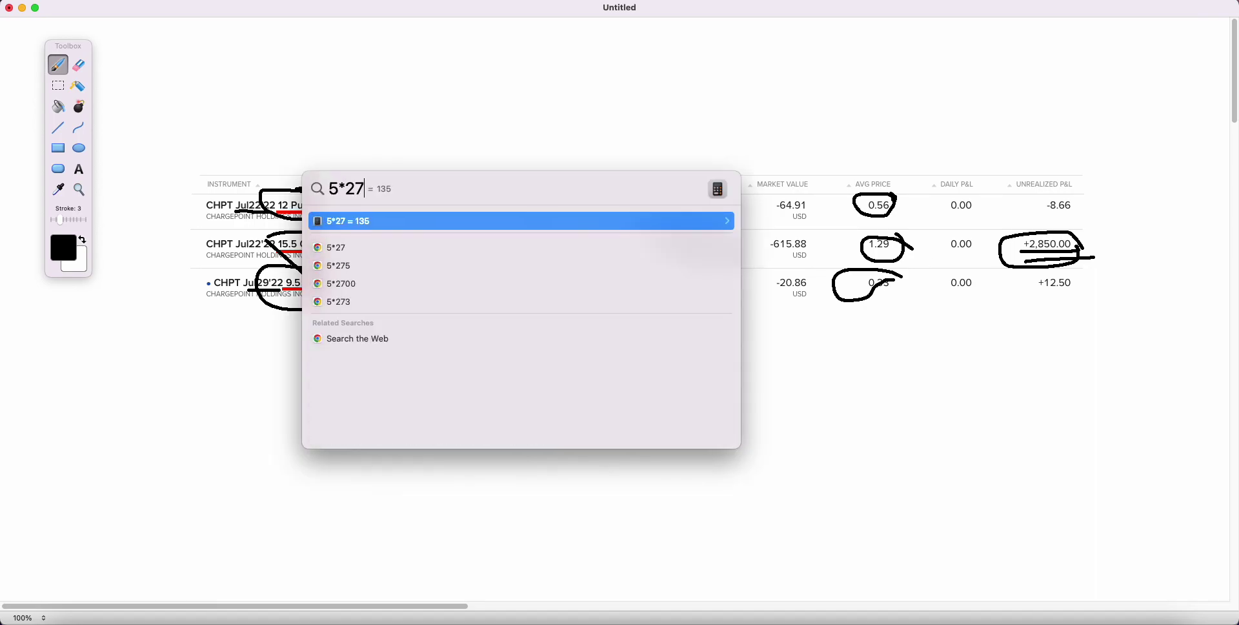
{"action": "key", "text": "Escape"}
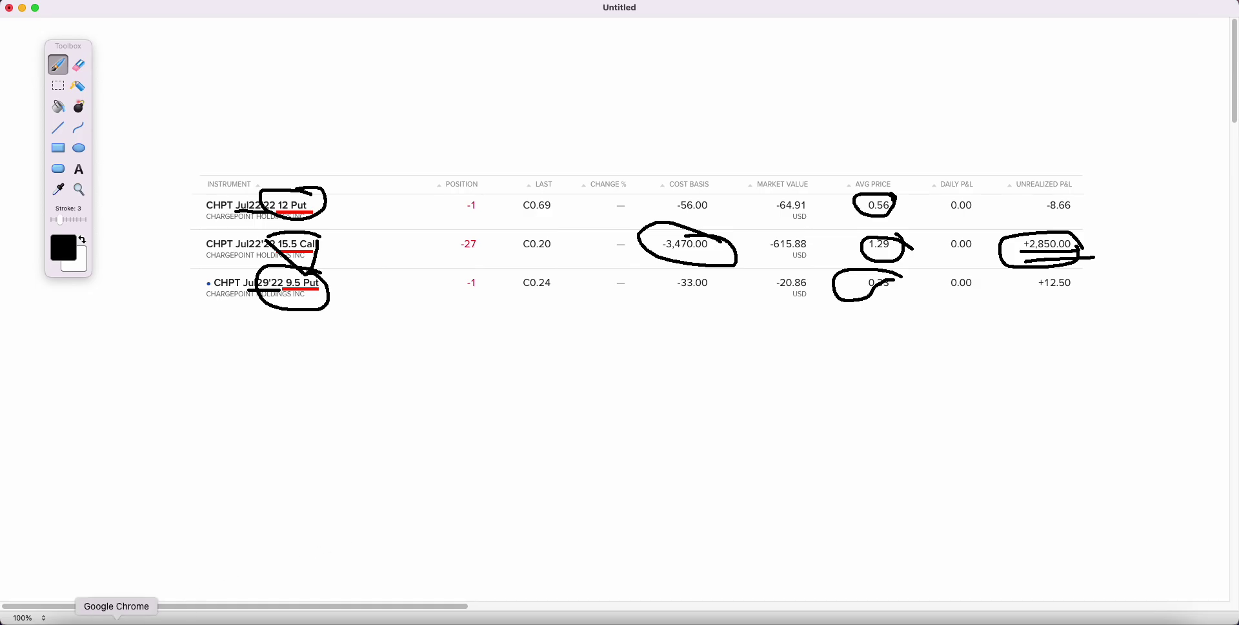
{"action": "left_click", "coordinate": [202, 619]}
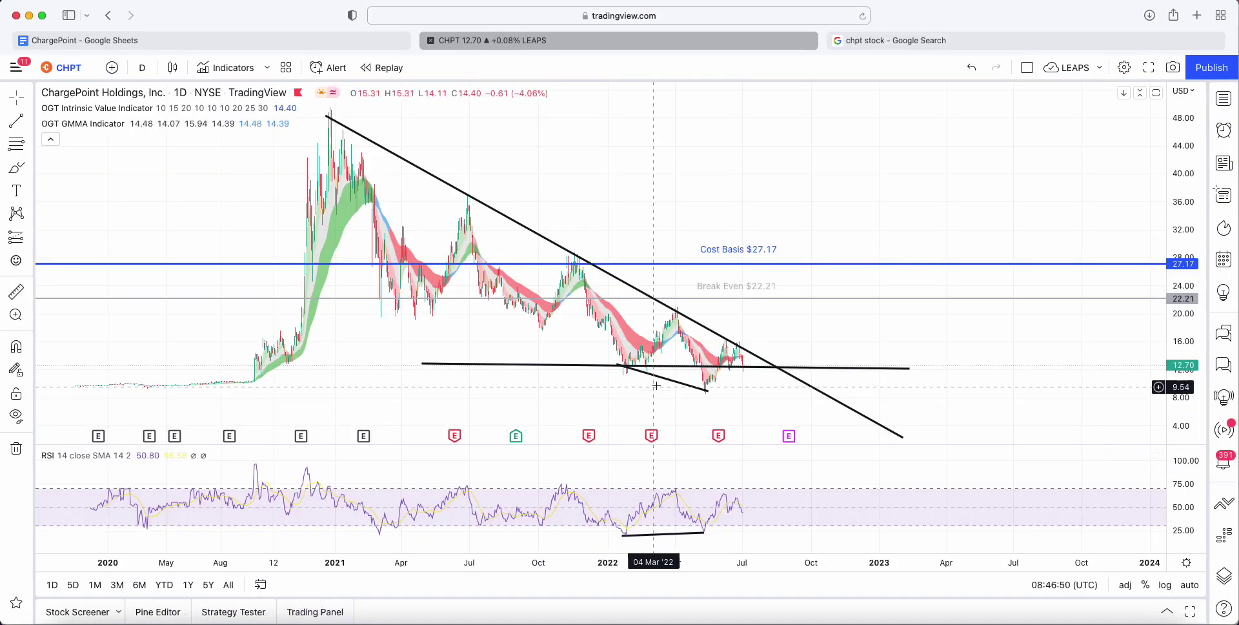